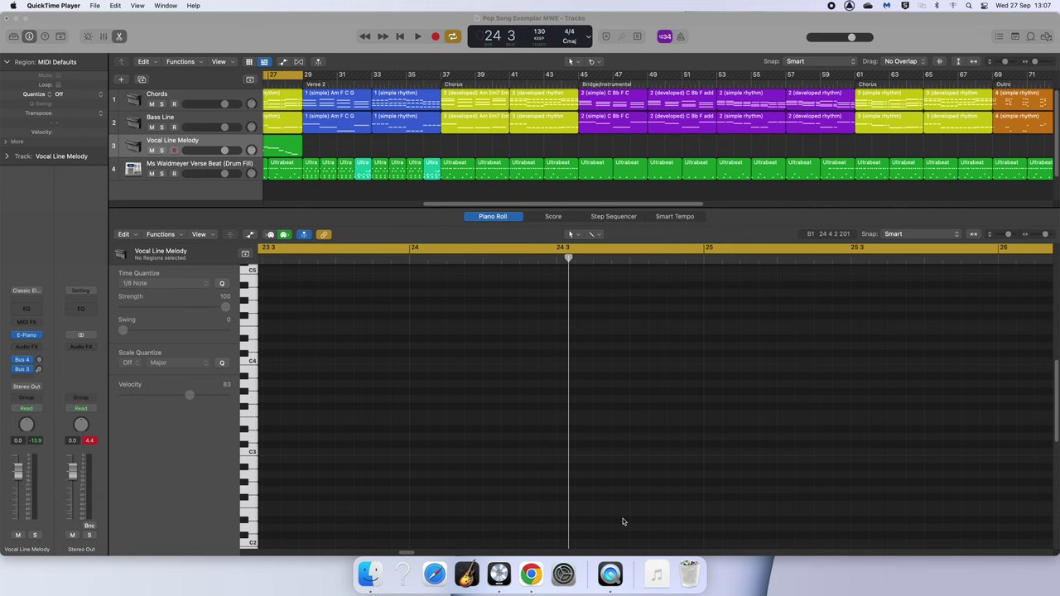
Inspect the notes of the Verse 1 and Chorus Melody regions
drag(448, 203, 347, 199)
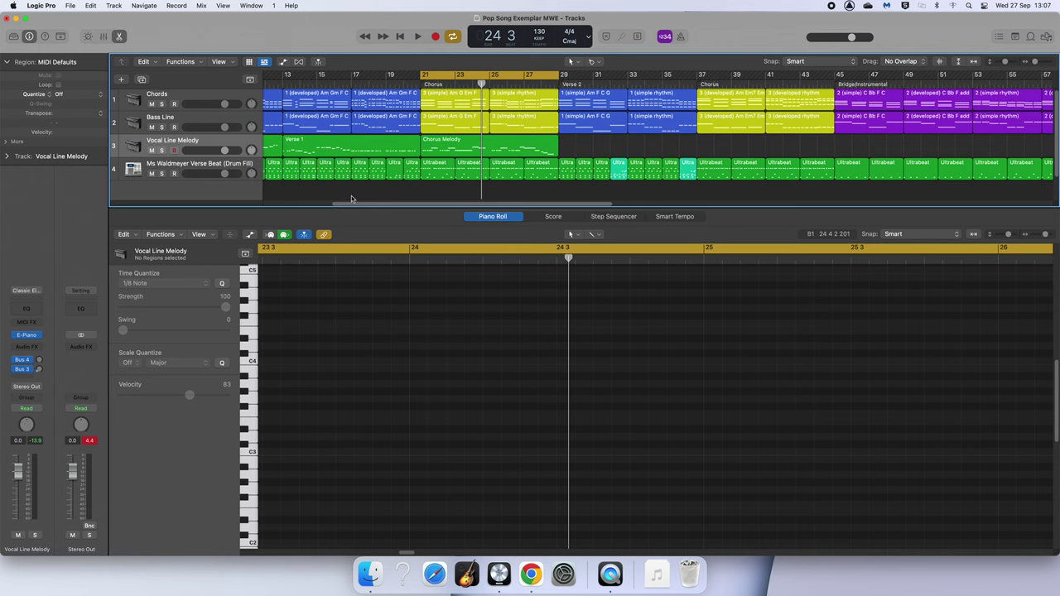
drag(351, 199, 308, 204)
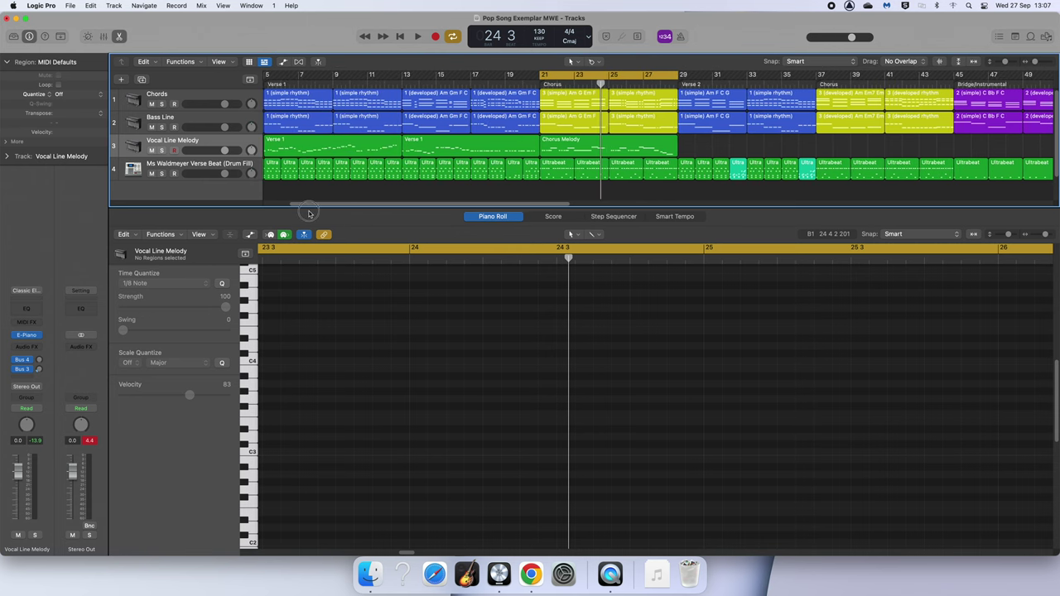
click(283, 146)
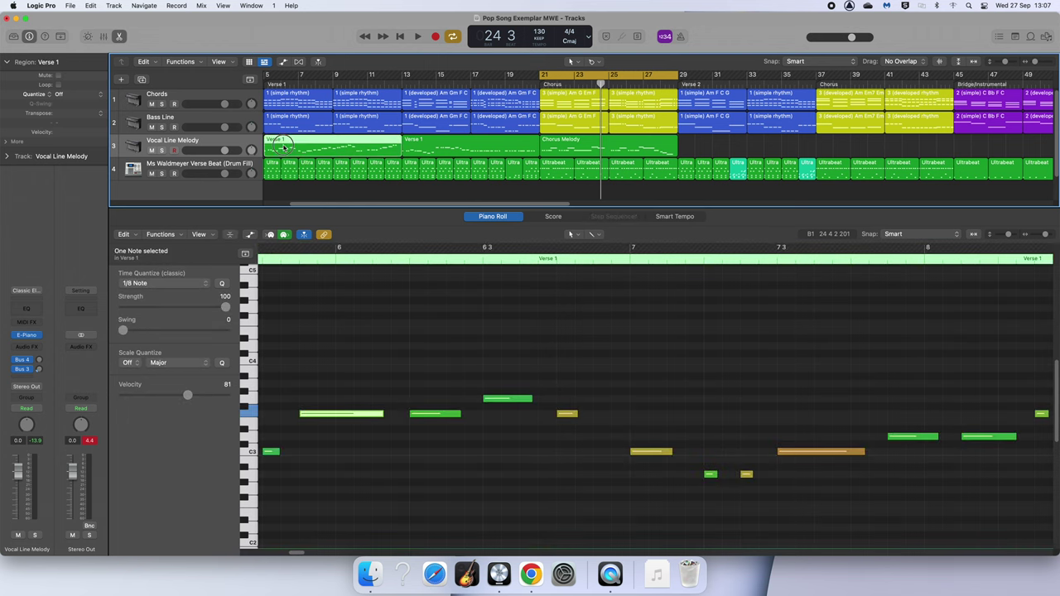
click(581, 149)
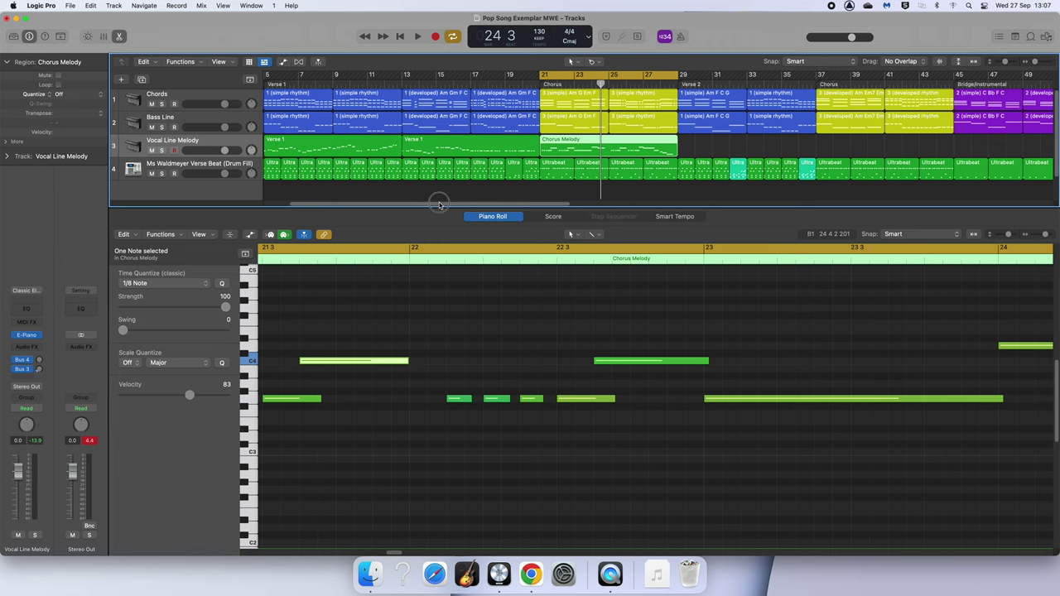
drag(439, 204, 490, 203)
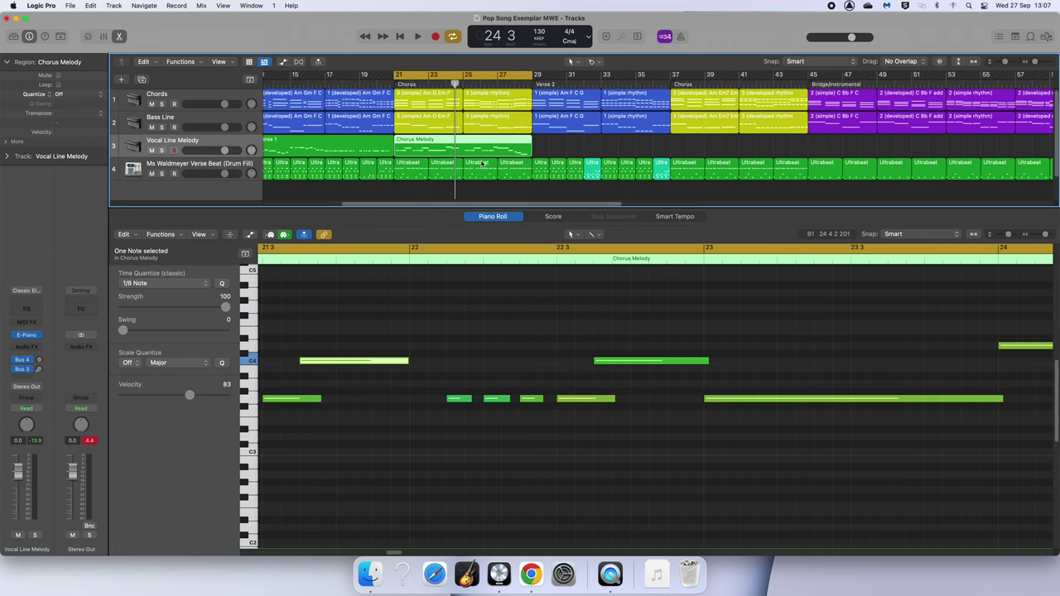
Option-drag copies of the Chorus Melody region to bar 37 and bar 61
drag(429, 148, 705, 149)
scroll(571, 194, right, 10)
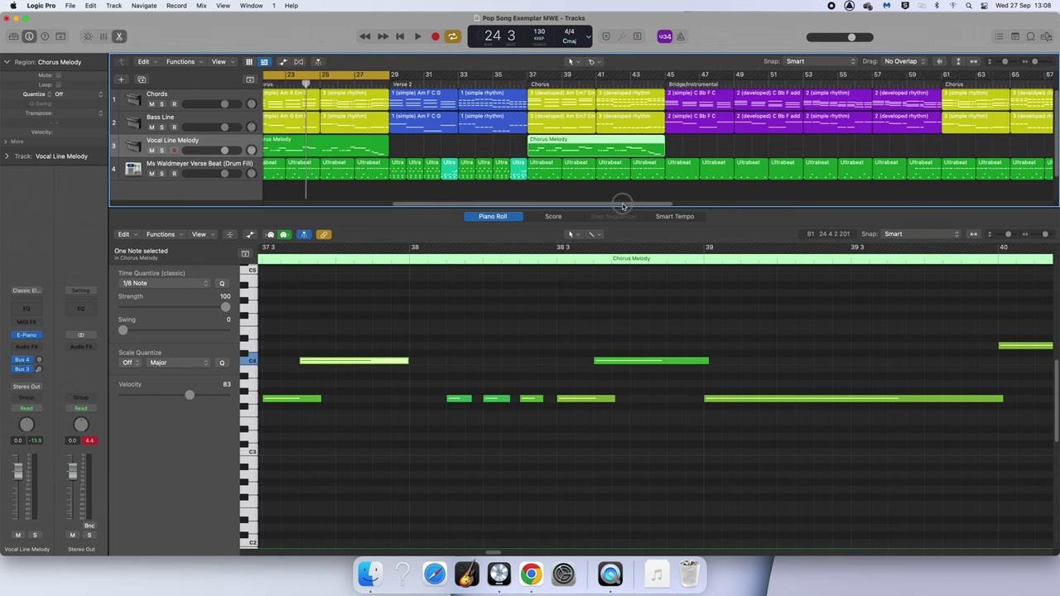
right_click(375, 150)
click(750, 149)
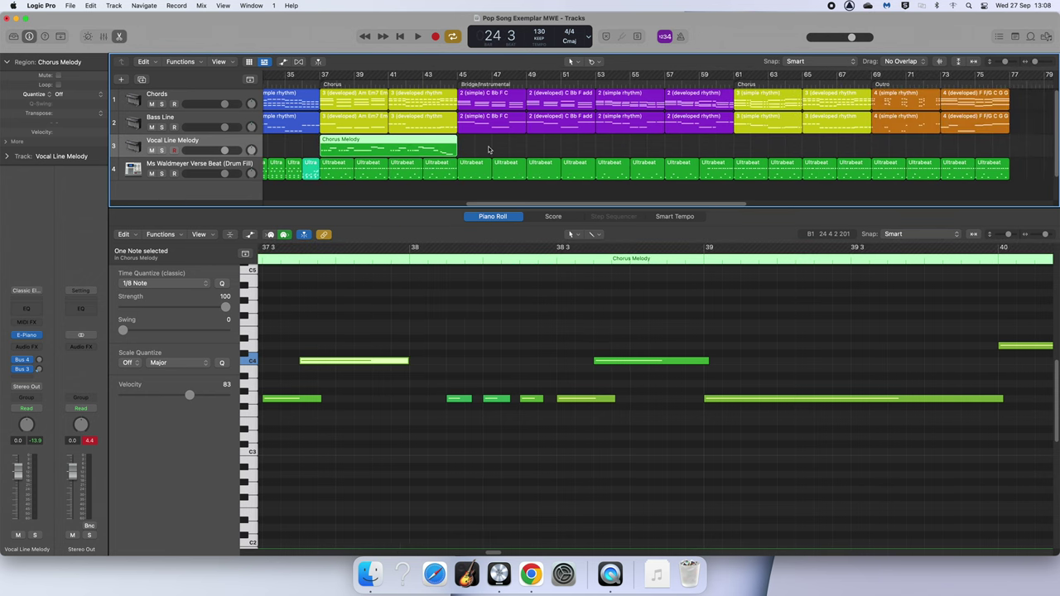
click(413, 148)
drag(412, 148, 886, 150)
Show the first Chorus Melody region's notes in the Piano Roll
click(681, 186)
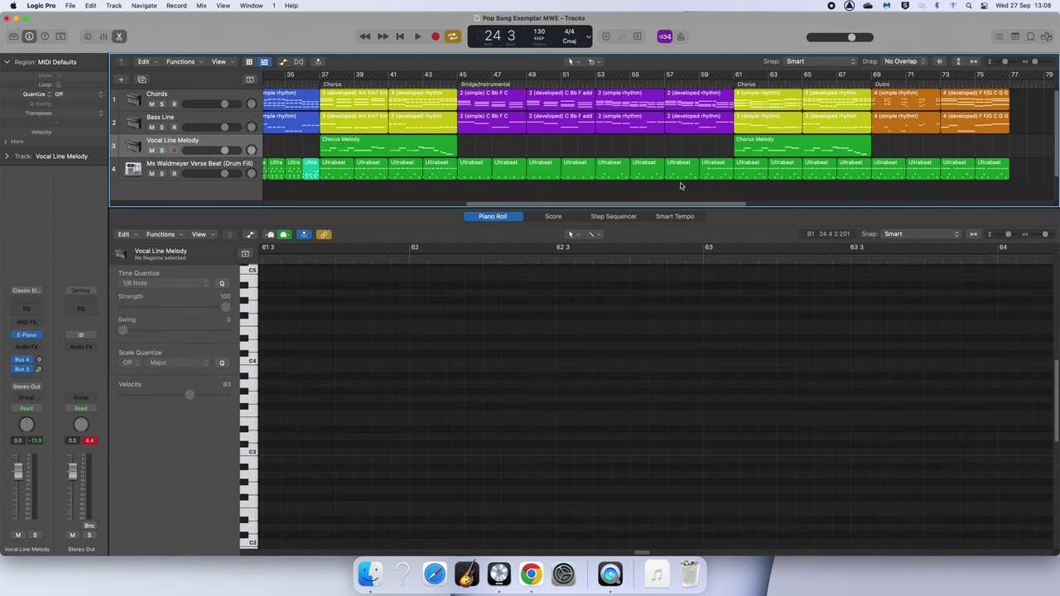
drag(613, 204, 539, 215)
scroll(616, 166, left, 5)
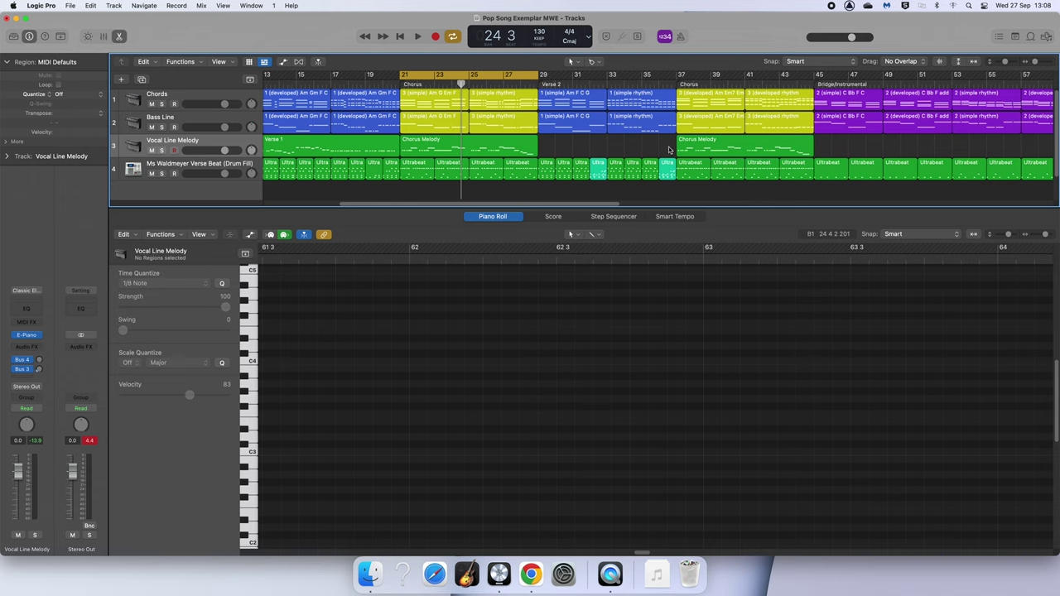
click(220, 141)
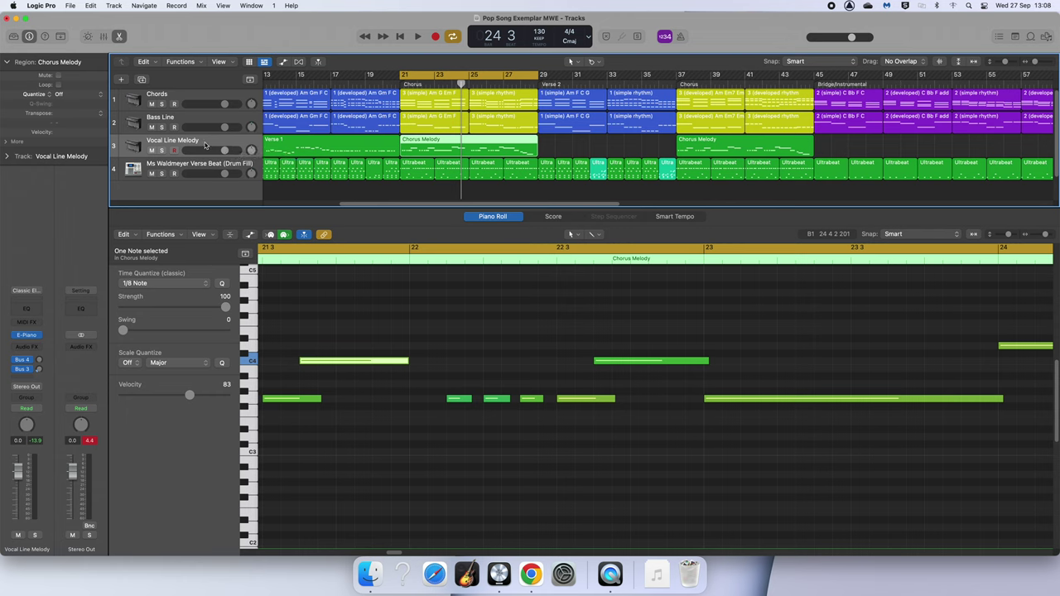
Duplicate the melody track and name the new track Vocal Line Harmony
key(super+d)
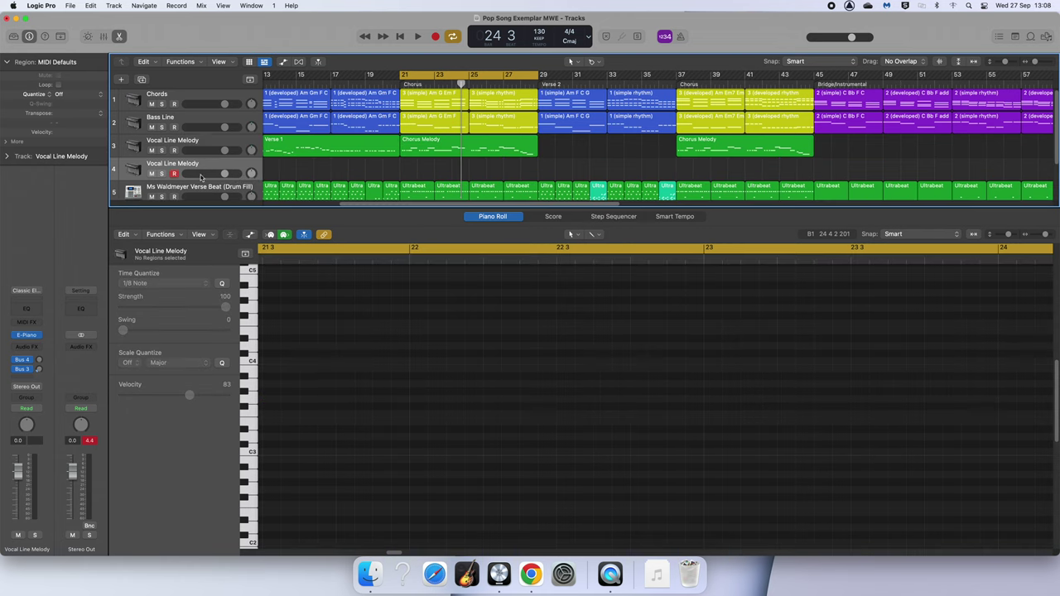
double_click(183, 165)
text(Harmony)
key(Return)
Close the Piano Roll so only the Tracks arrangement shows
drag(364, 203, 282, 206)
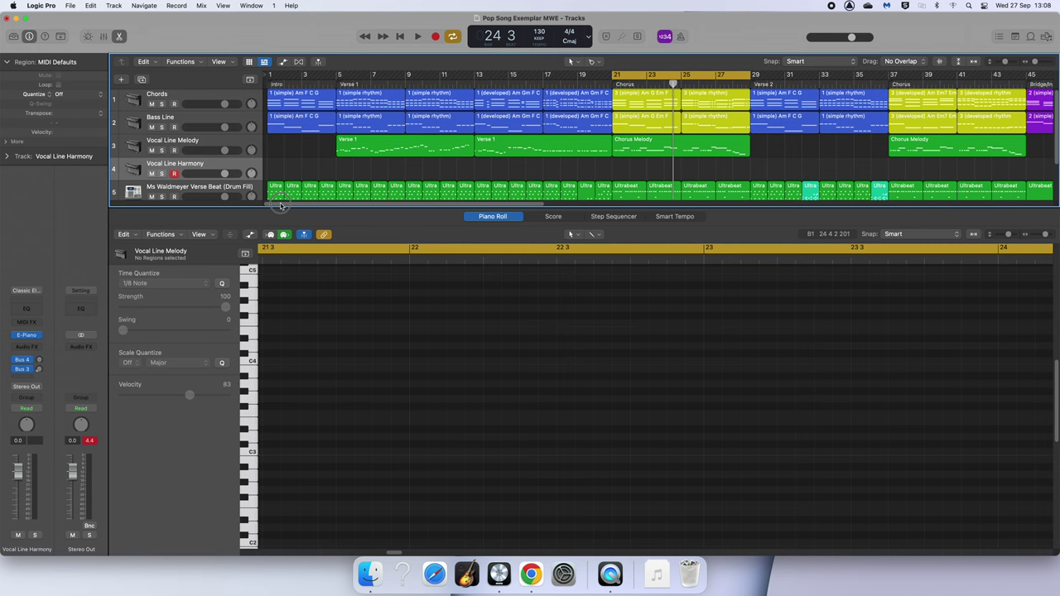
click(118, 35)
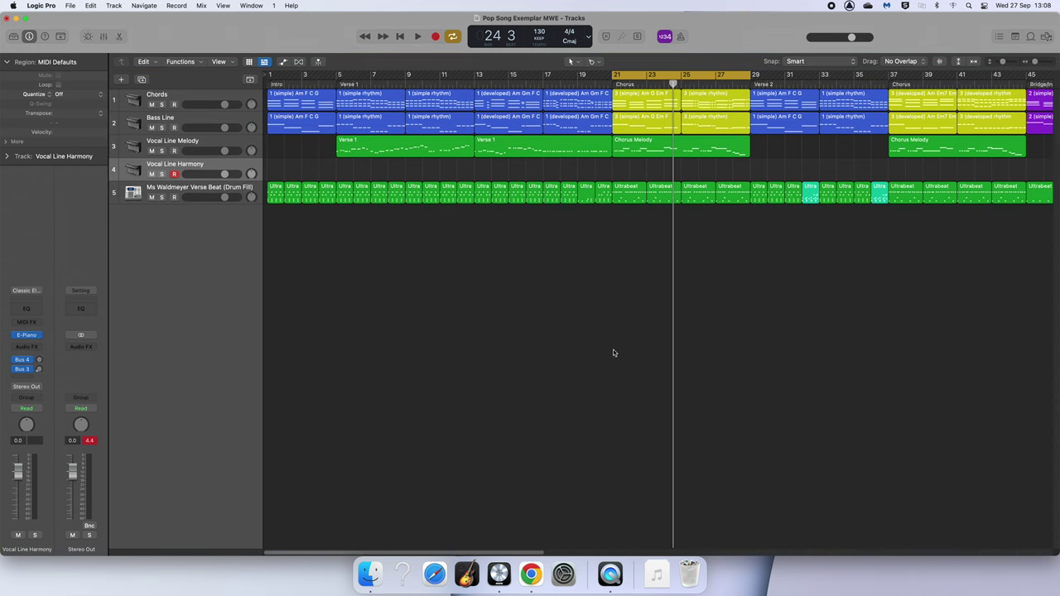
drag(301, 553, 327, 555)
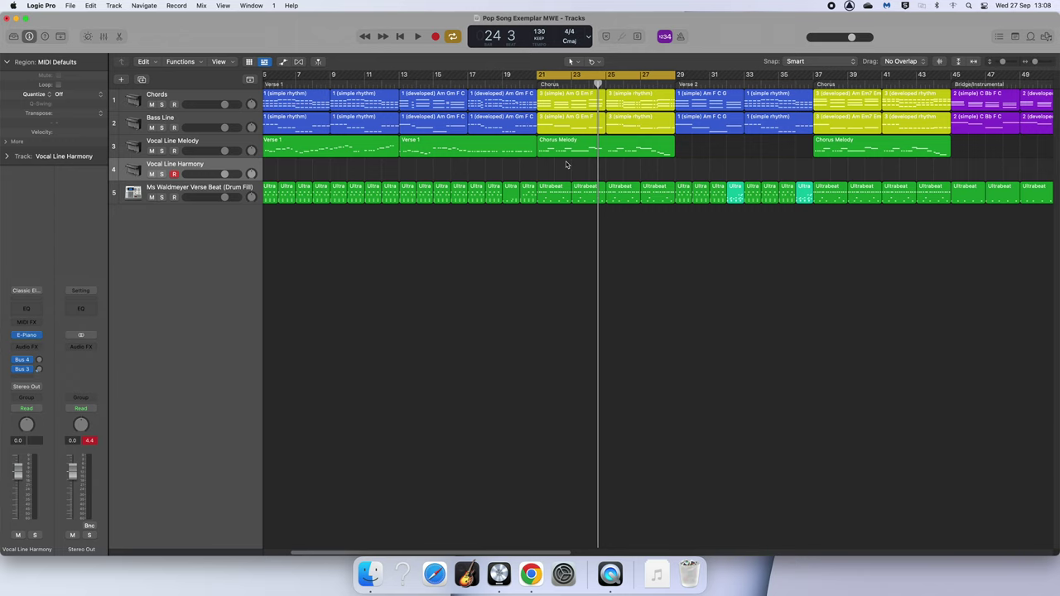
key(space)
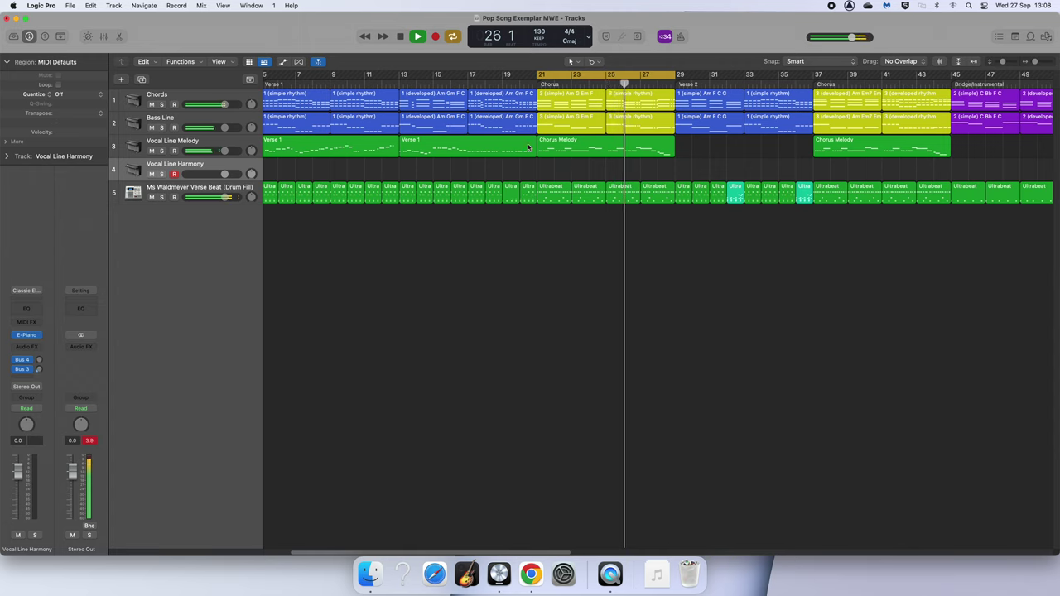
drag(223, 173, 233, 174)
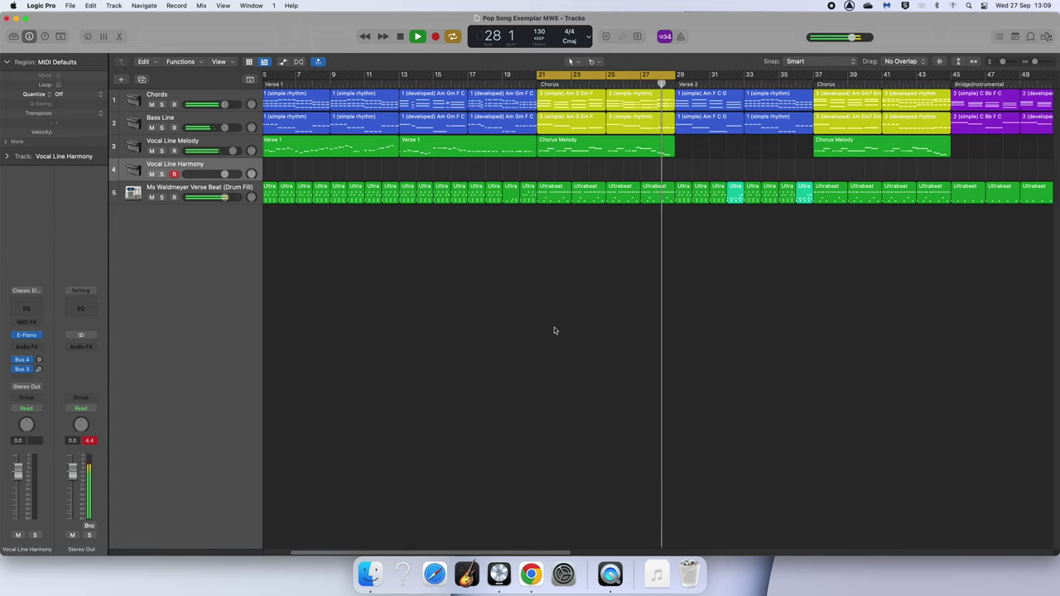
key(space)
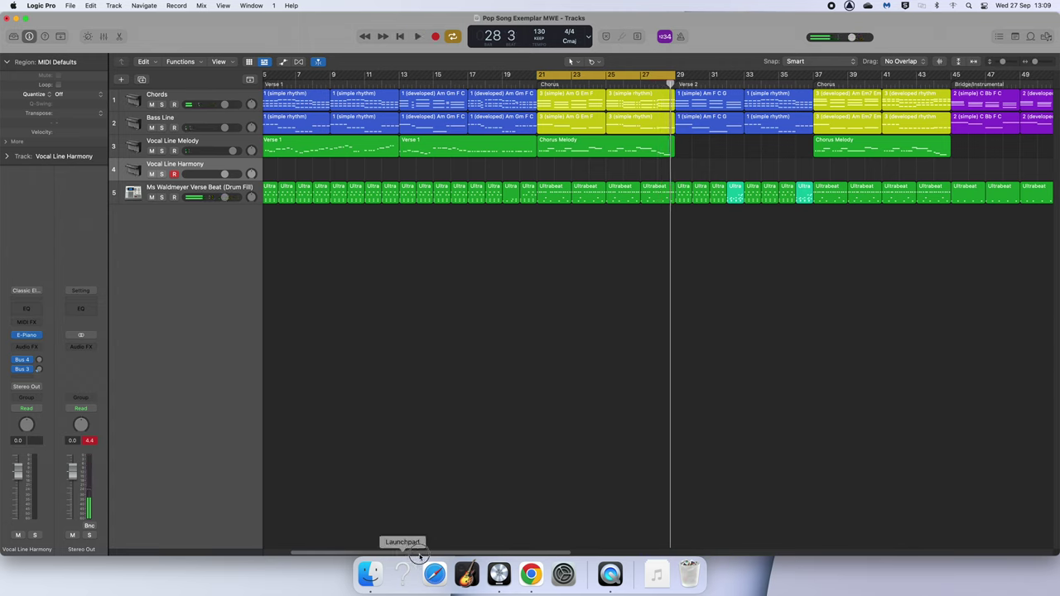
drag(421, 553, 602, 553)
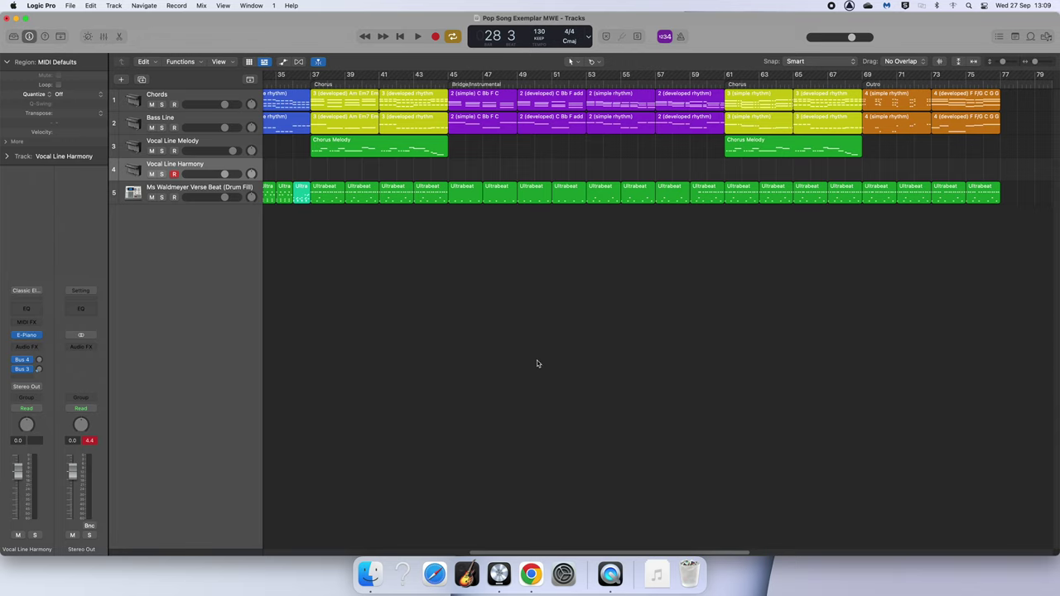
Option-drag the bar-37 Chorus Melody region onto Vocal Line Harmony and select the copy
click(398, 154)
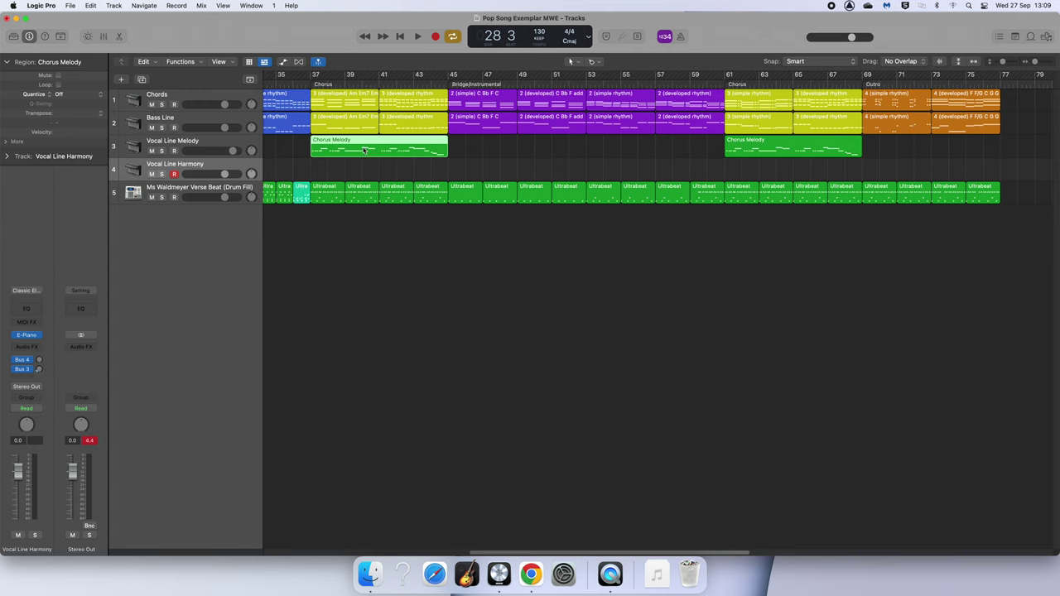
drag(409, 155, 409, 174)
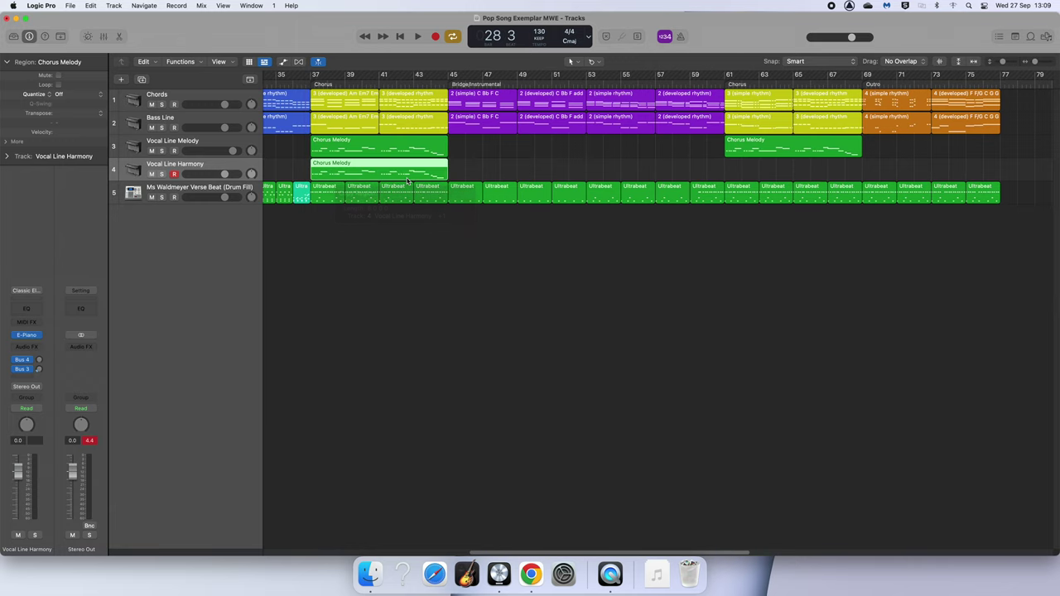
click(467, 171)
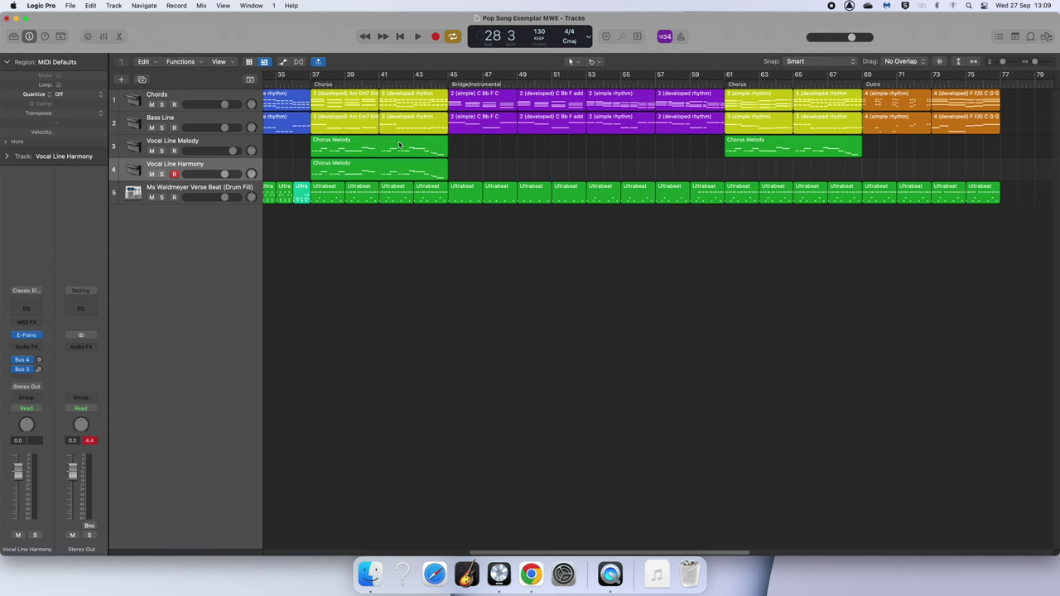
click(401, 176)
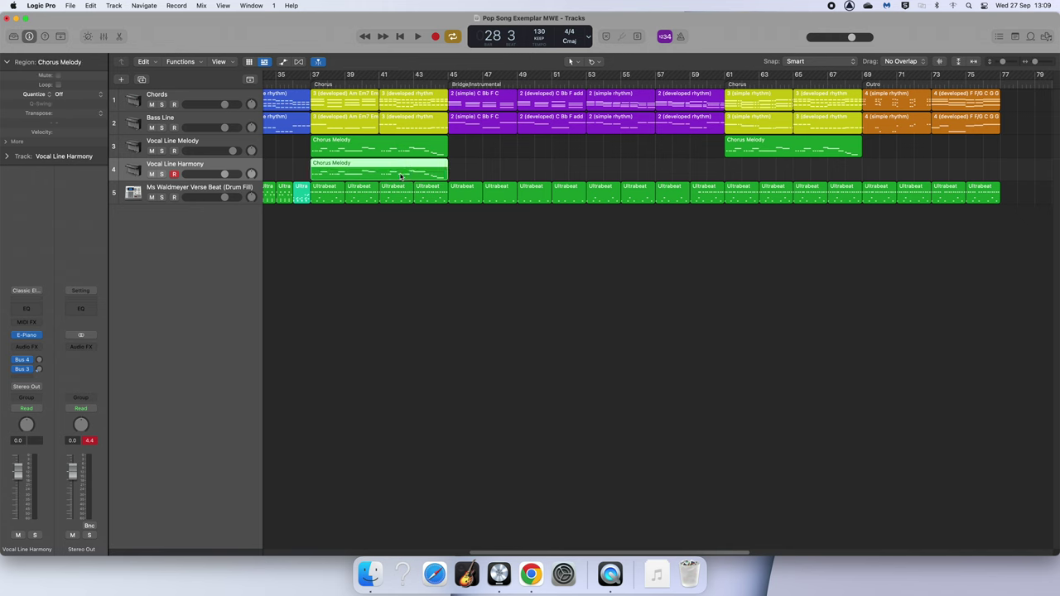
Open the harmony copy in the Piano Roll and audition its first G3 note
double_click(401, 176)
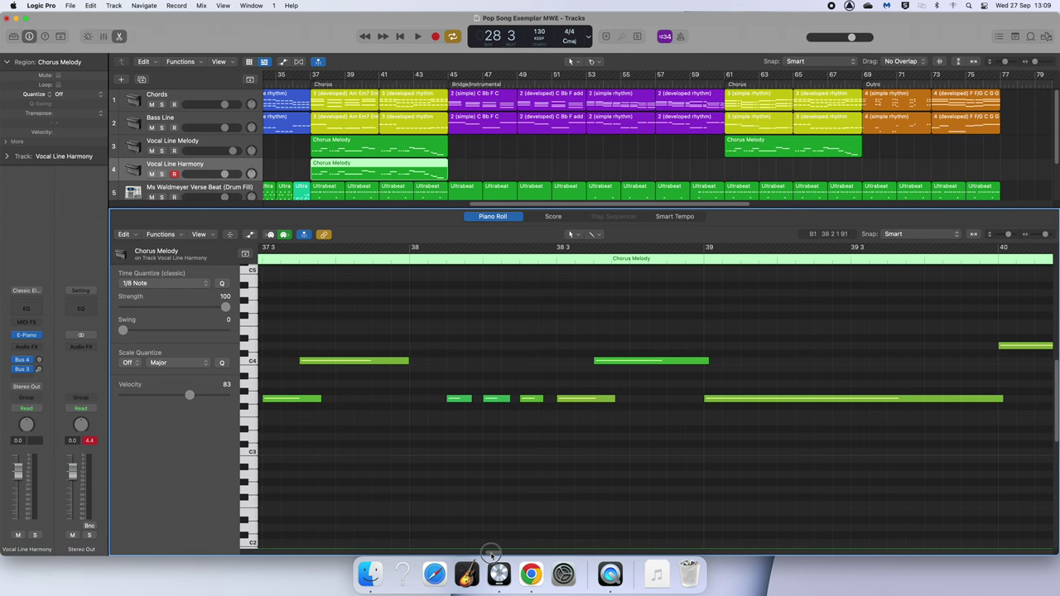
drag(492, 552, 483, 551)
scroll(437, 451, right, 5)
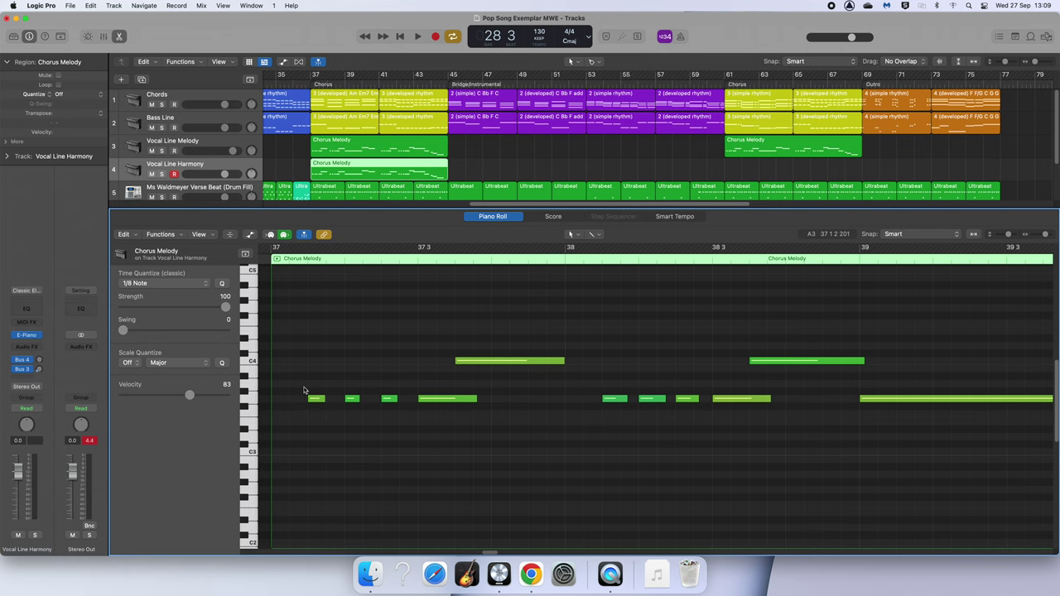
click(317, 400)
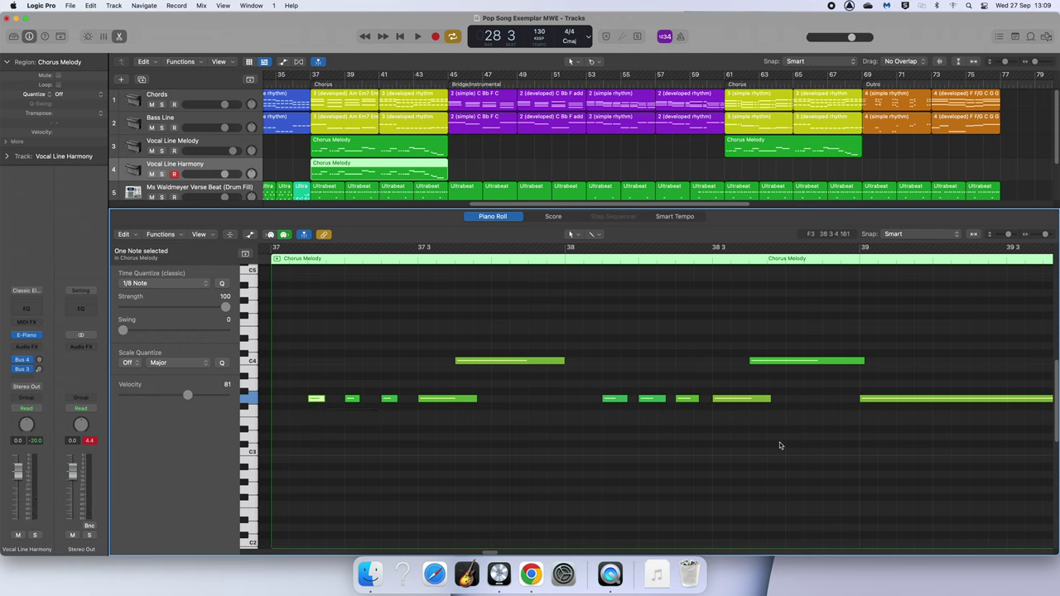
click(424, 427)
click(388, 311)
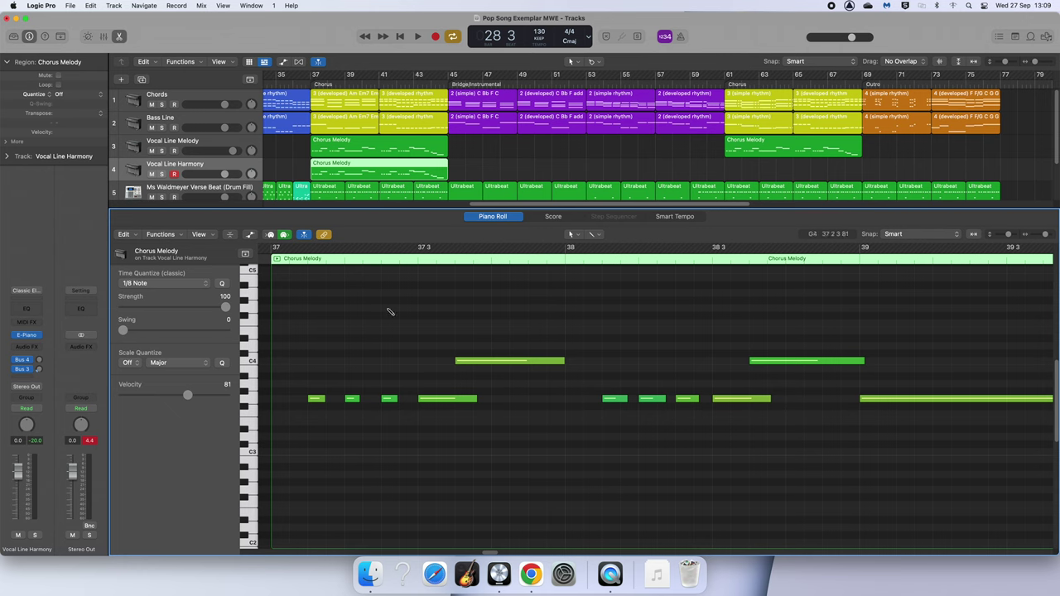
Drop all notes an octave from G3 to G2 and set track volume to +4.1 dB
key(super+a)
click(317, 399)
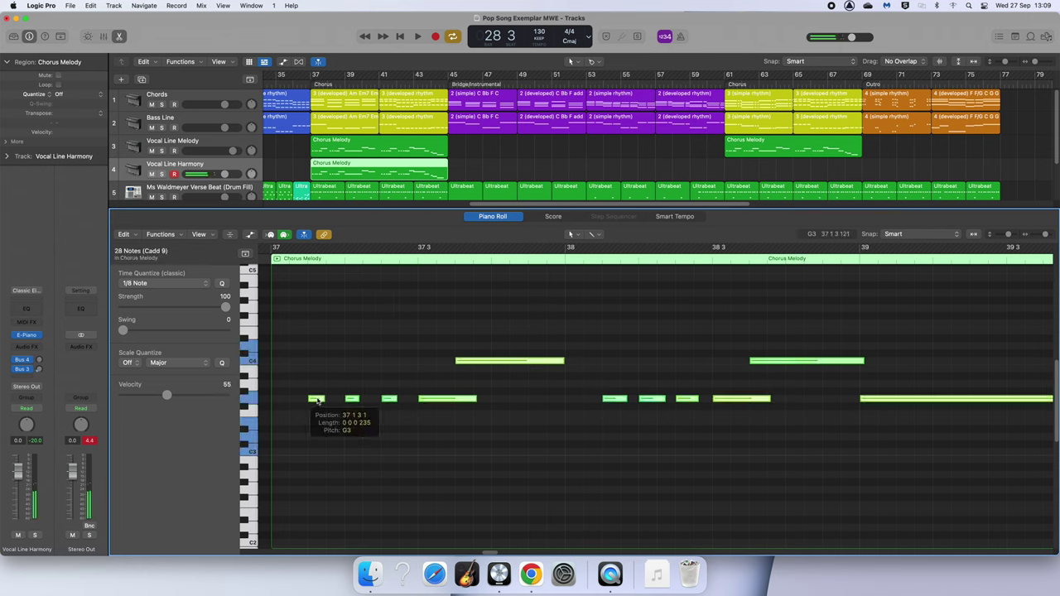
drag(317, 399, 318, 492)
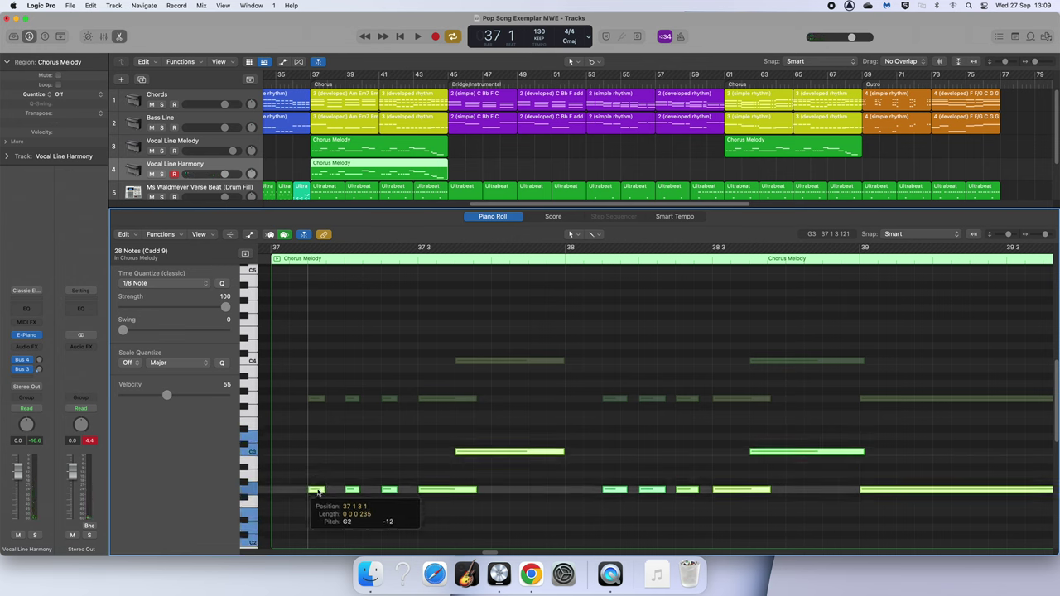
drag(318, 492, 318, 492)
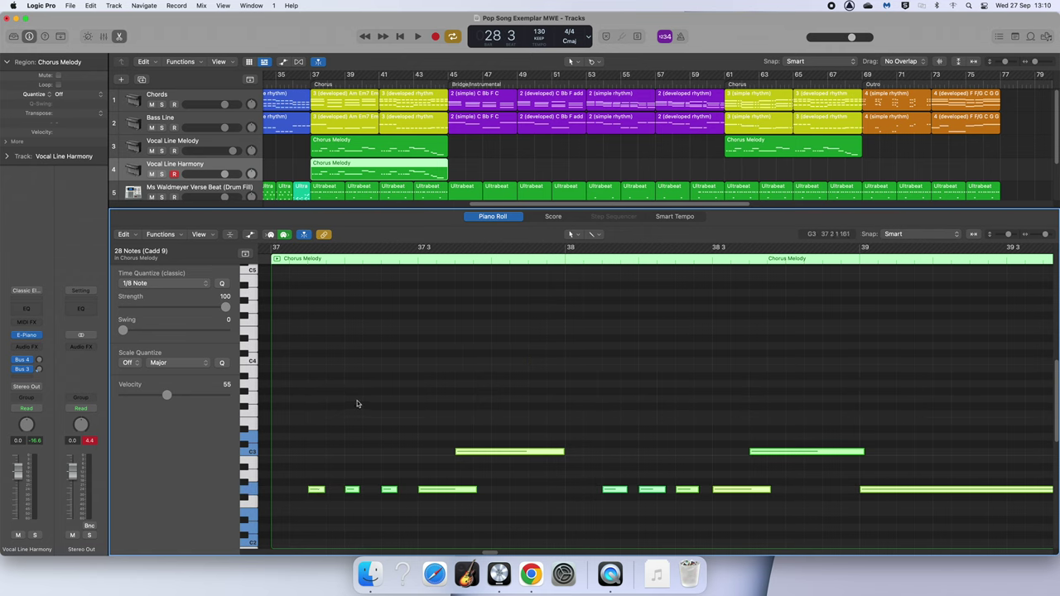
drag(225, 174, 235, 174)
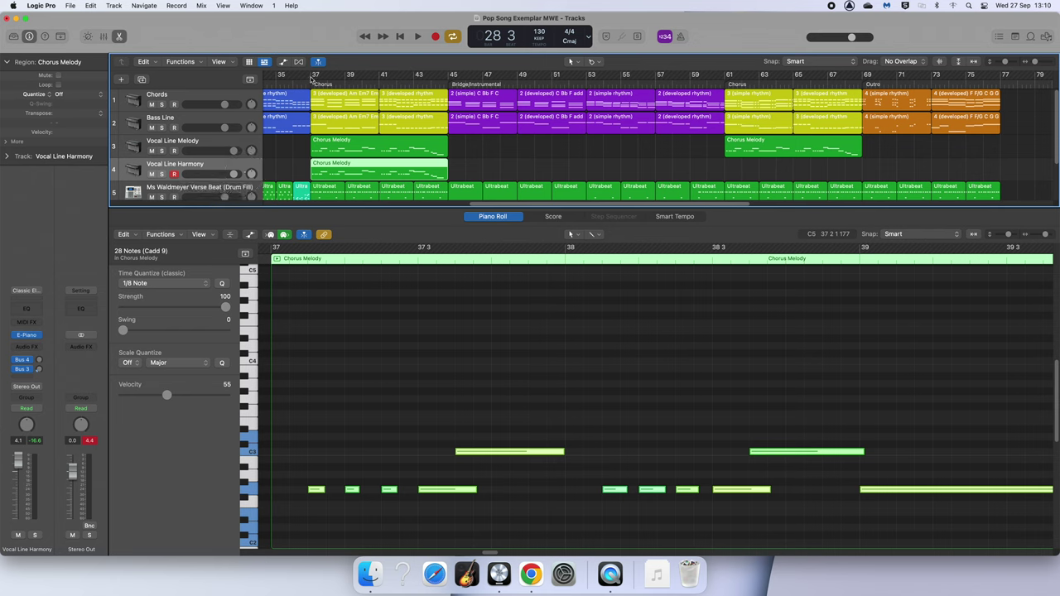
Turn off Cycle and play the chorus from bar 37, then stop
click(310, 81)
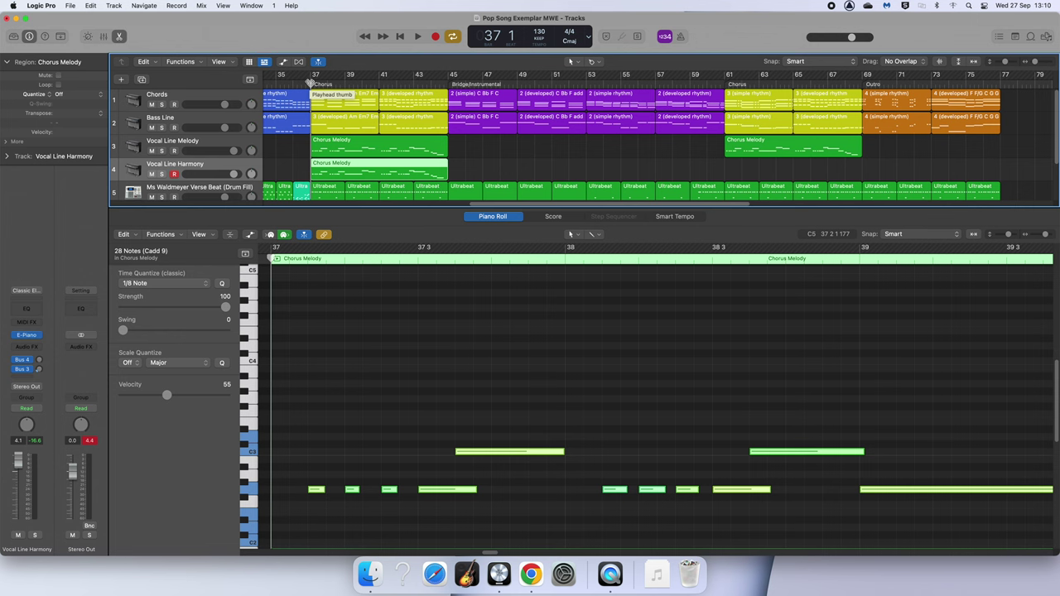
key(space)
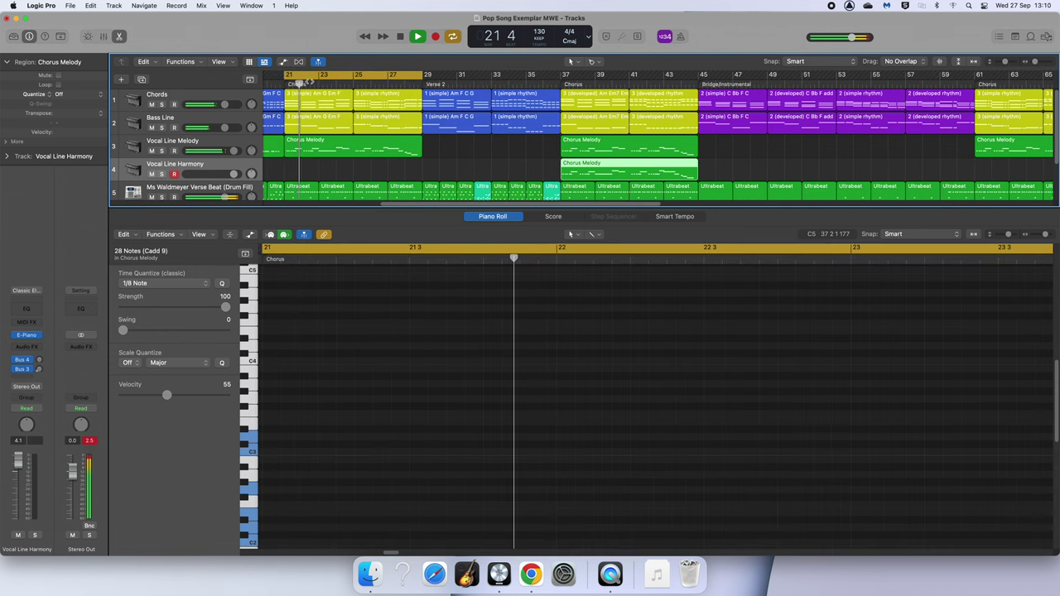
key(space)
click(319, 78)
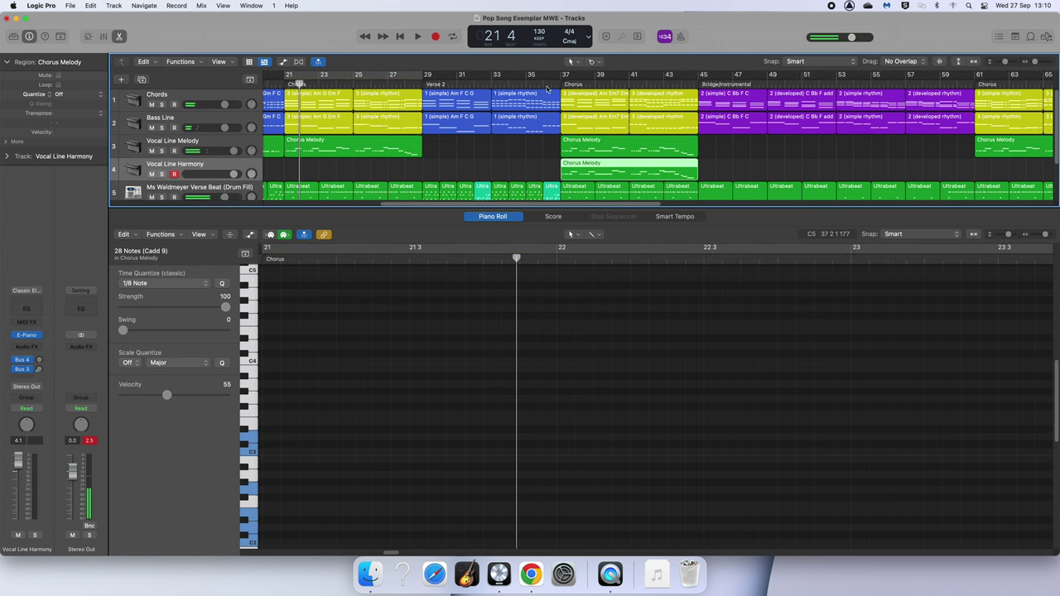
click(563, 79)
key(space)
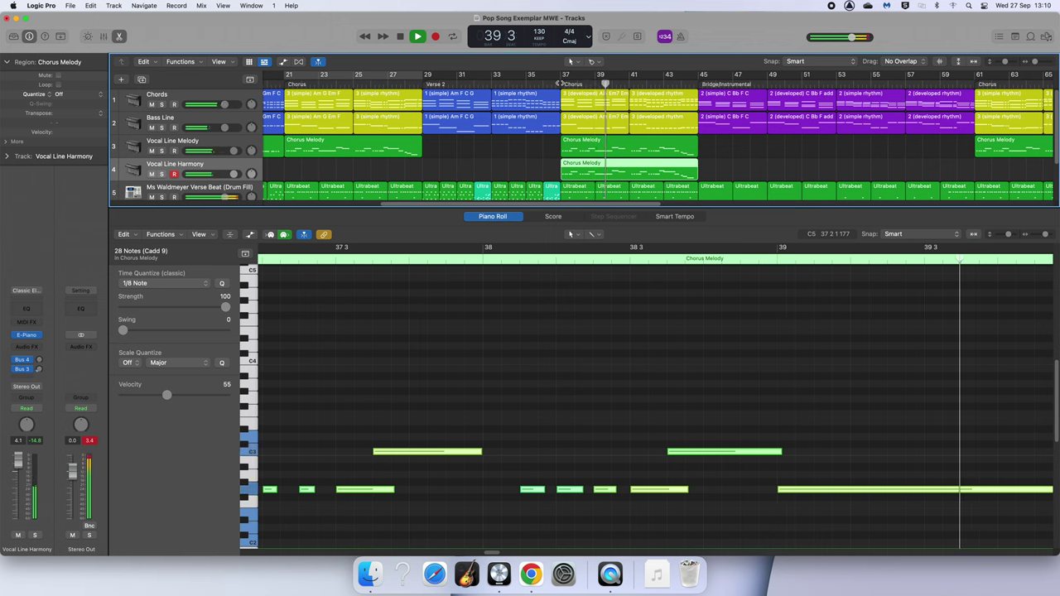
key(space)
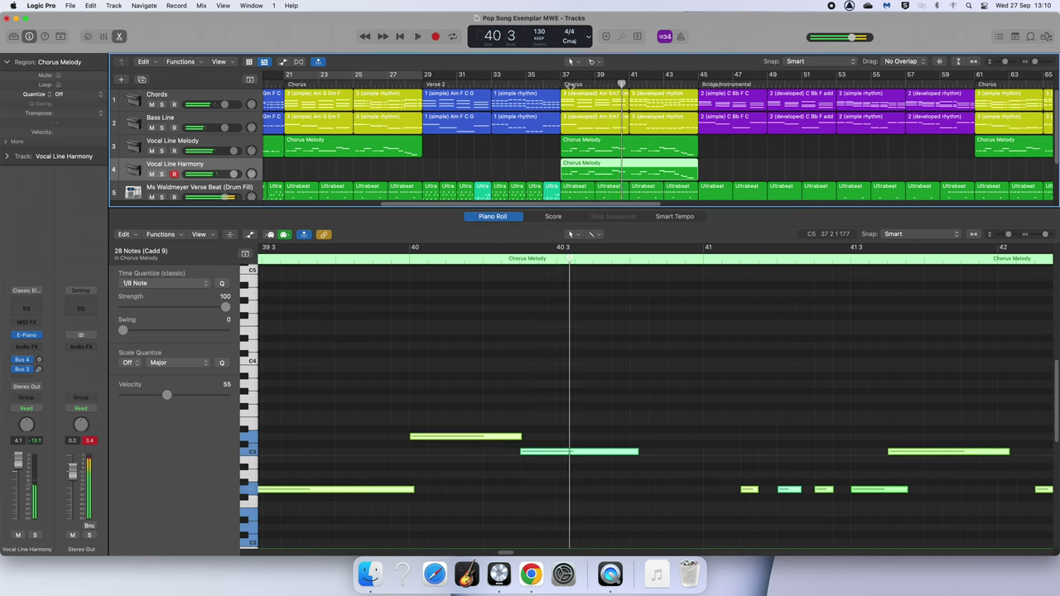
drag(469, 207, 667, 203)
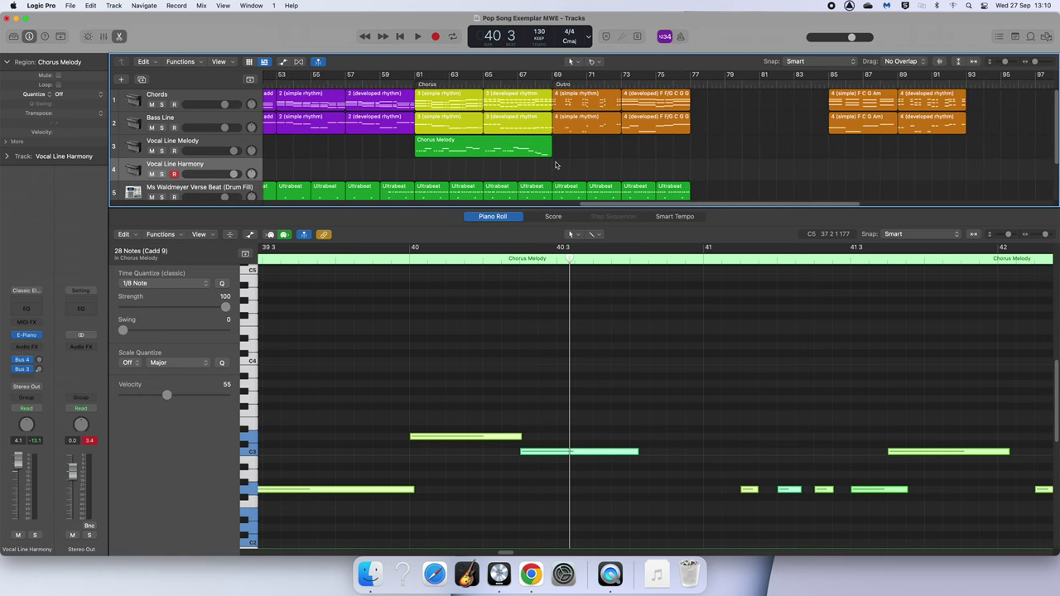
Option-drag the bar-61 Chorus Melody onto Vocal Line Harmony and show the copy's notes
click(515, 152)
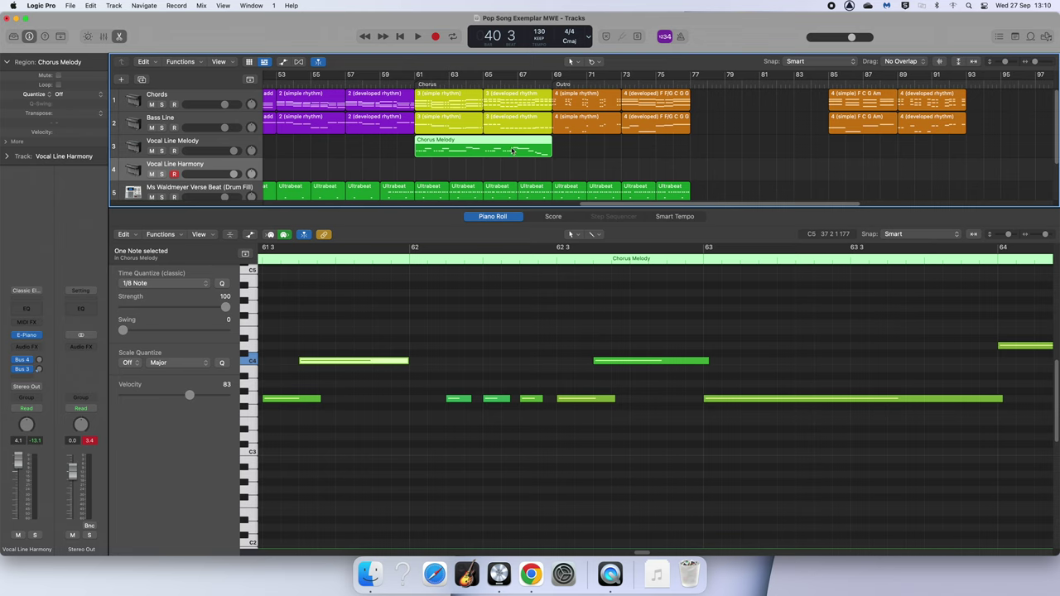
drag(513, 150, 514, 174)
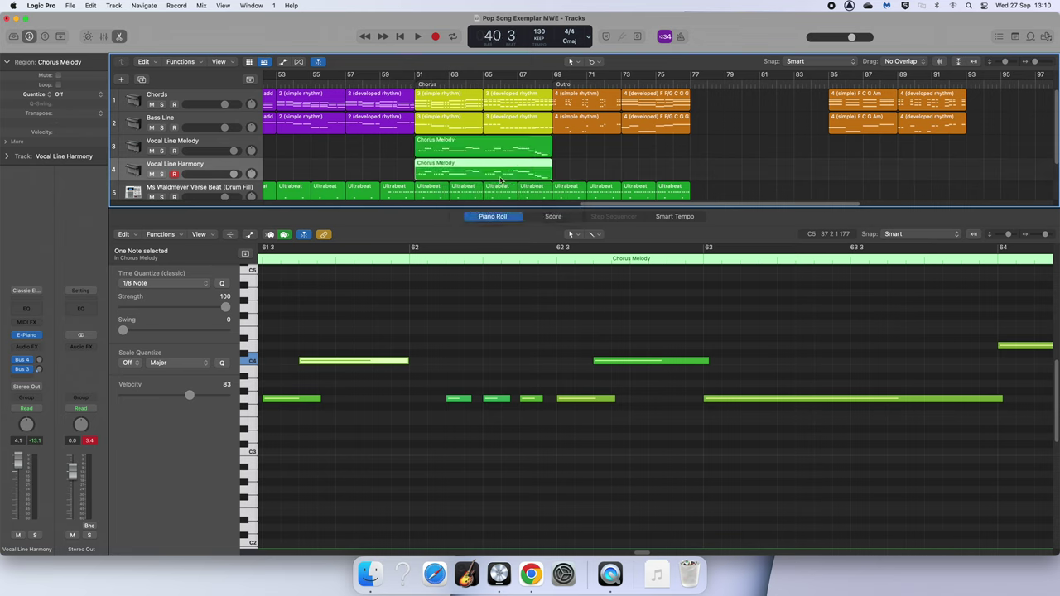
click(484, 322)
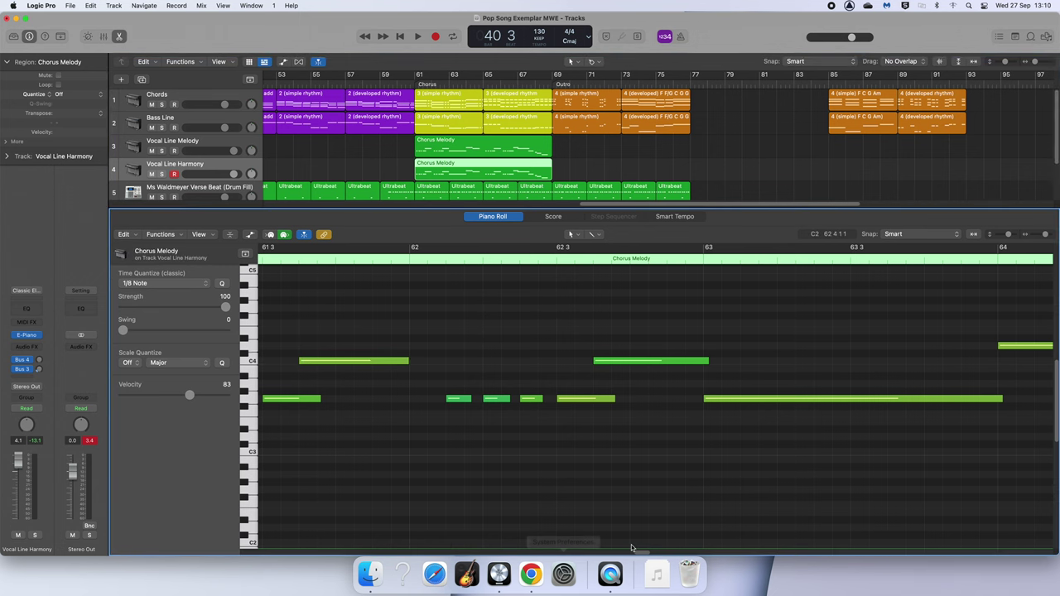
scroll(637, 547, left, 5)
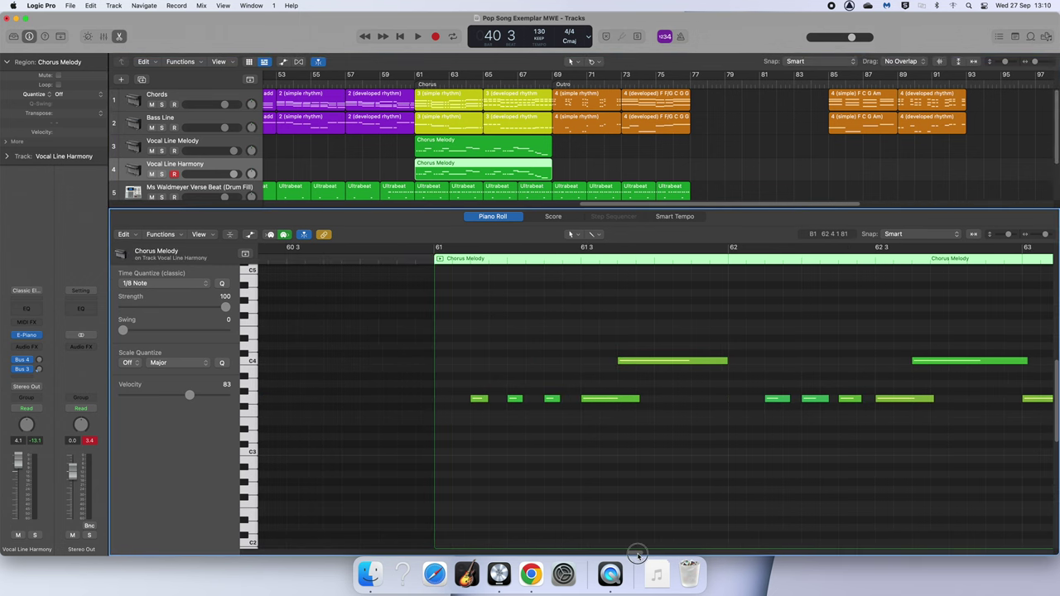
scroll(637, 553, right, 2)
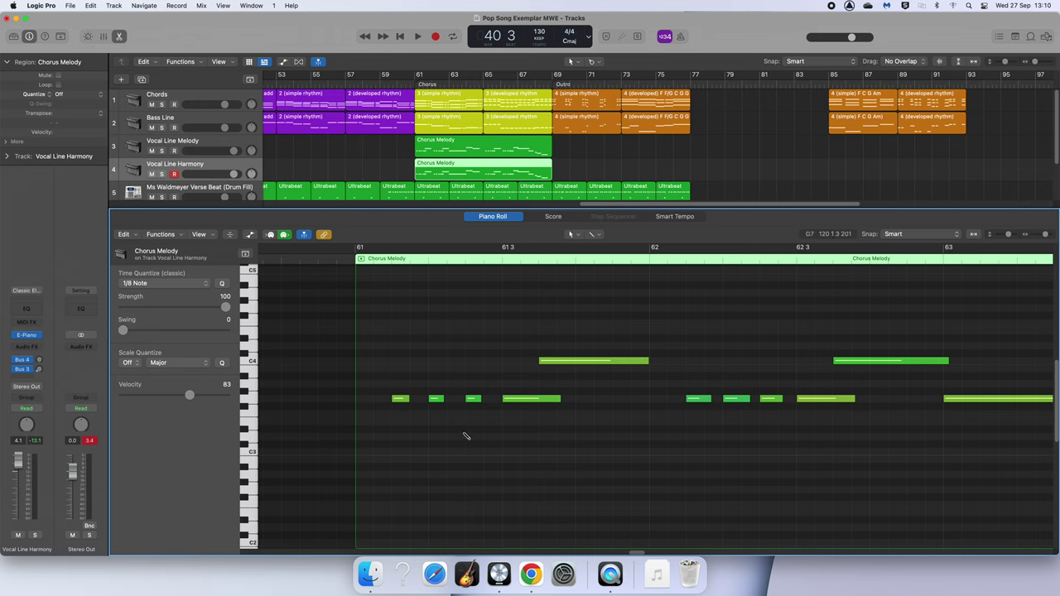
Select all 28 notes and move them up four semitones, G3 to B3
key(super+a)
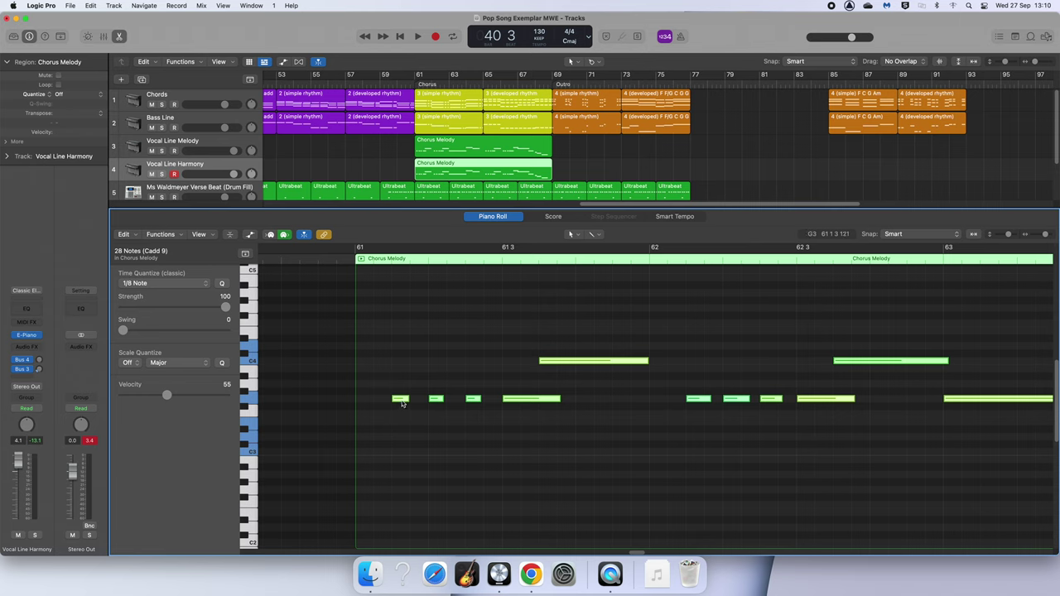
mouse_move(402, 403)
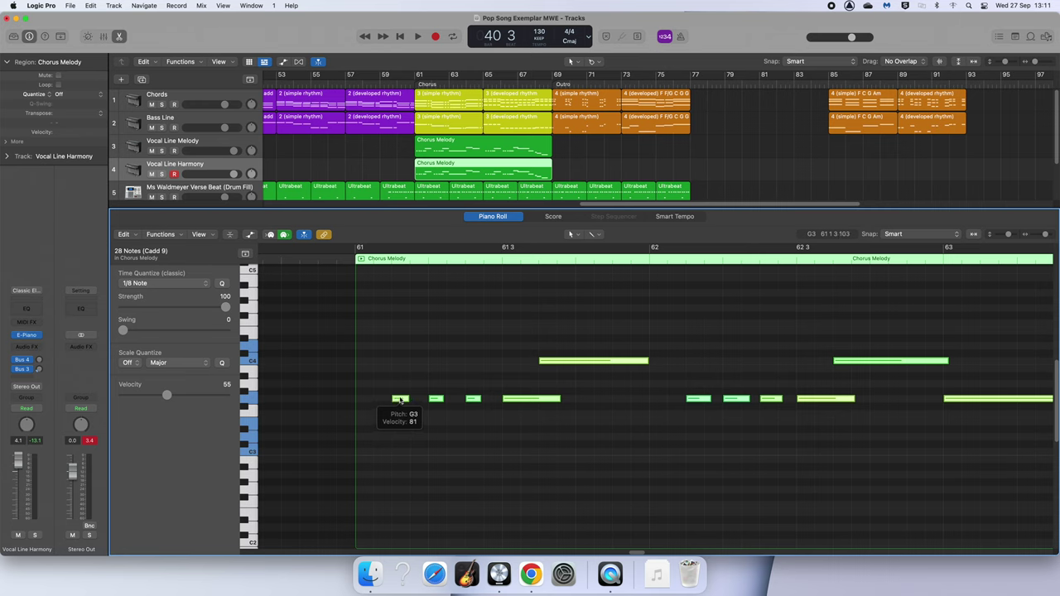
click(400, 399)
drag(400, 399, 400, 371)
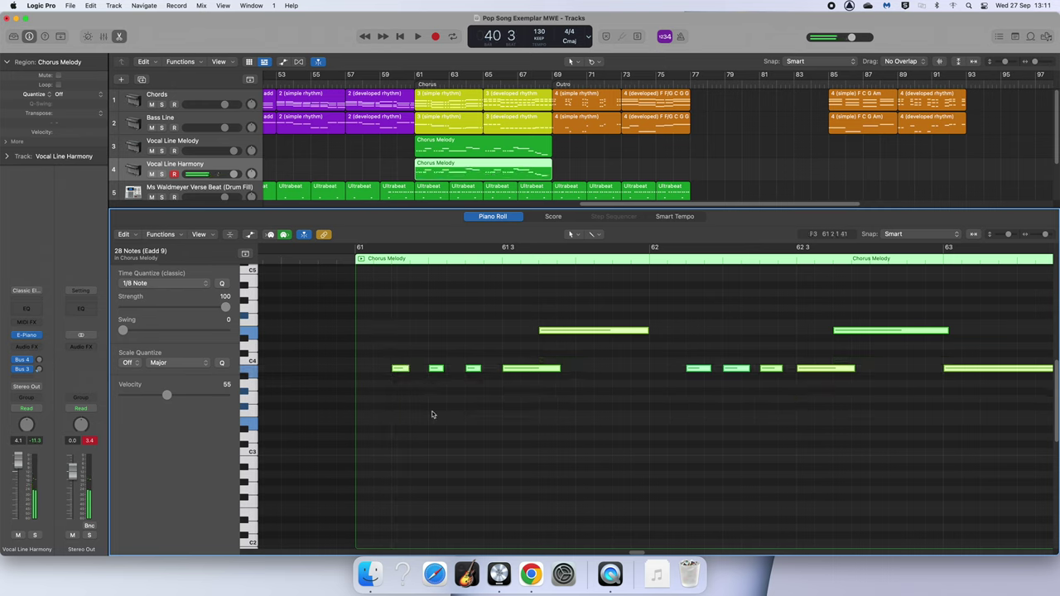
click(431, 414)
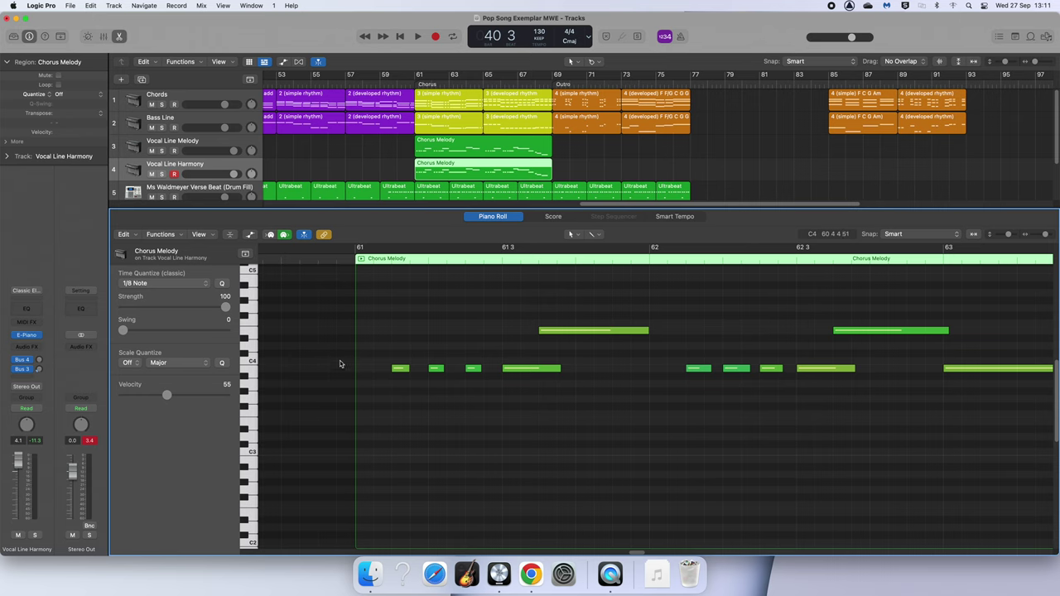
Audition the harmony notes, including the long C4s, through bar 62
click(402, 368)
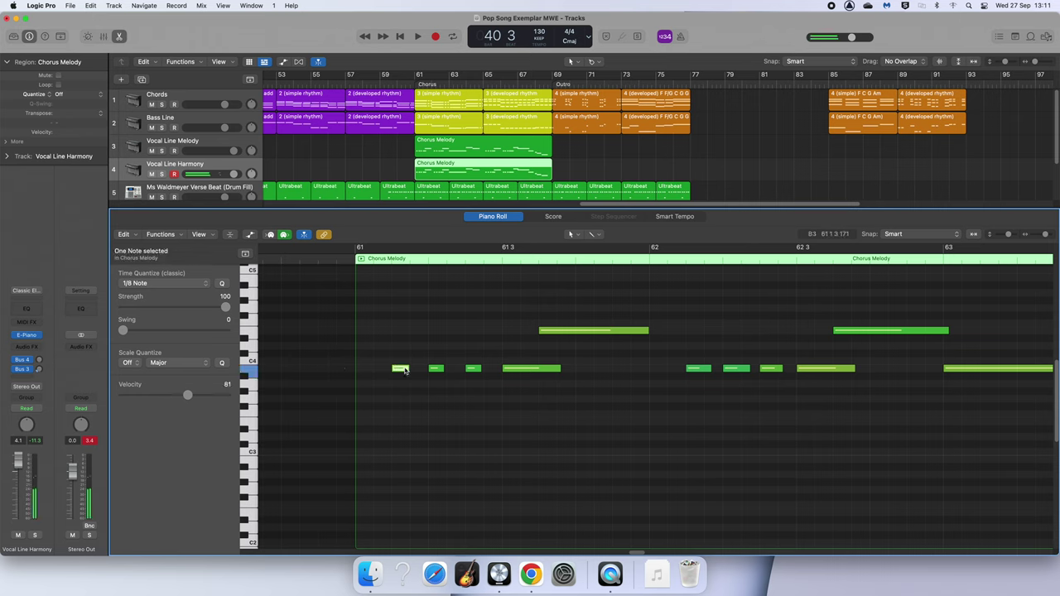
click(508, 370)
click(577, 331)
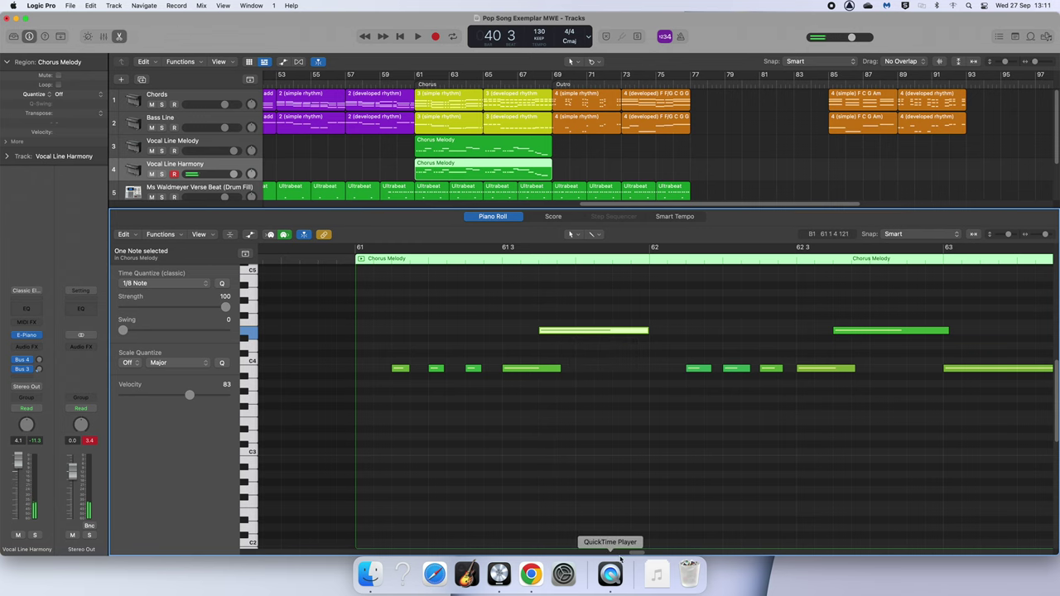
scroll(638, 553, right, 2)
scroll(638, 553, right, 3)
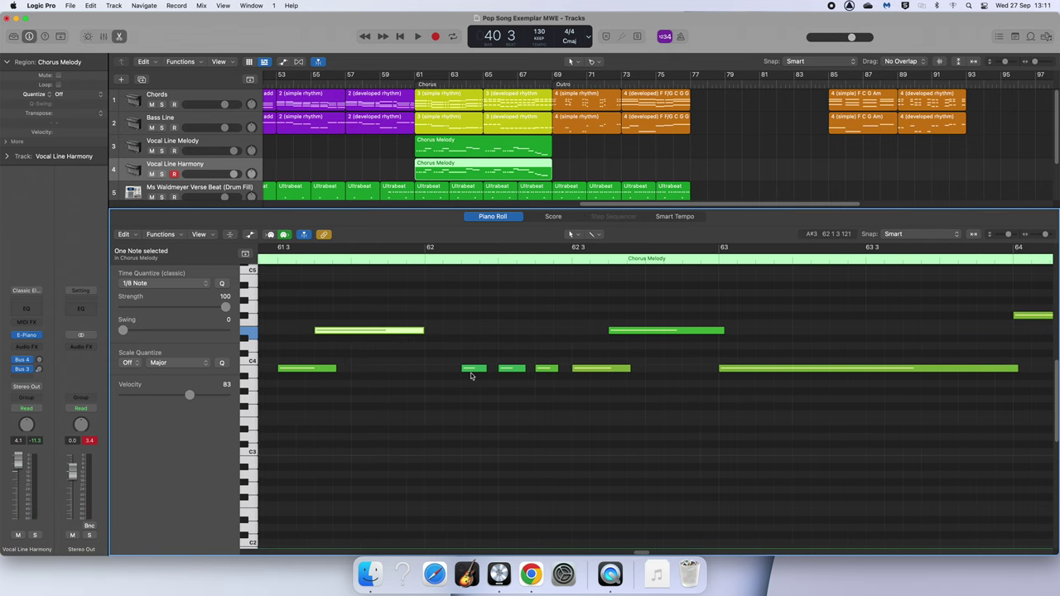
click(644, 329)
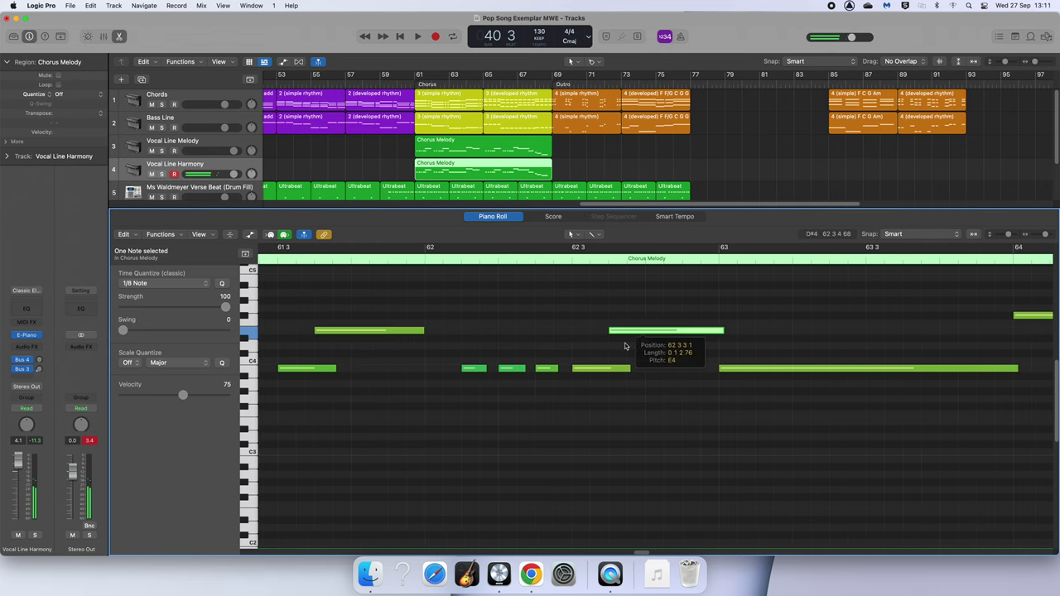
click(593, 370)
click(747, 370)
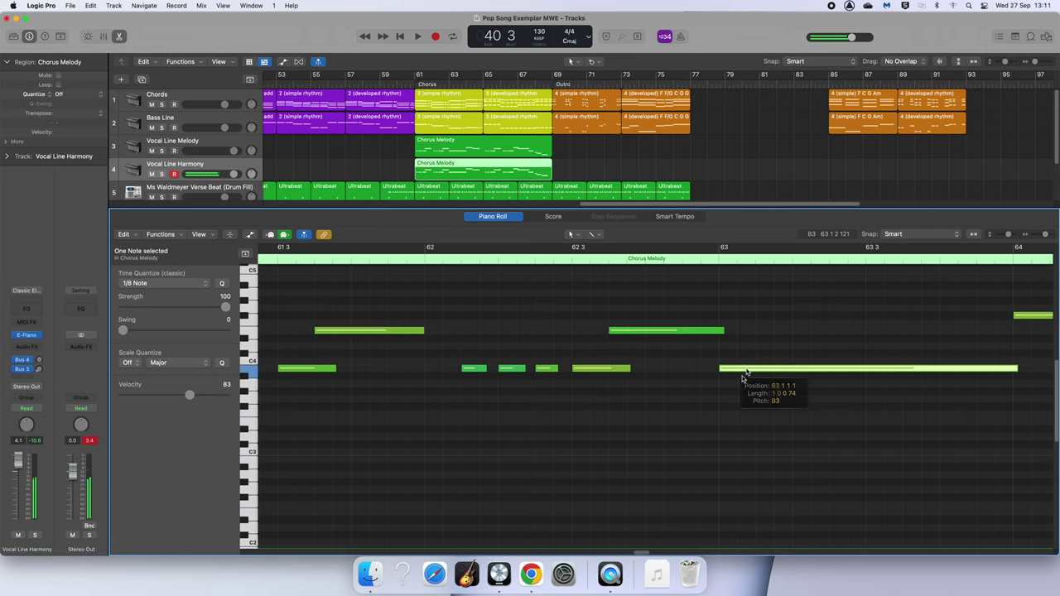
scroll(648, 553, right, 2)
scroll(650, 551, right, 3)
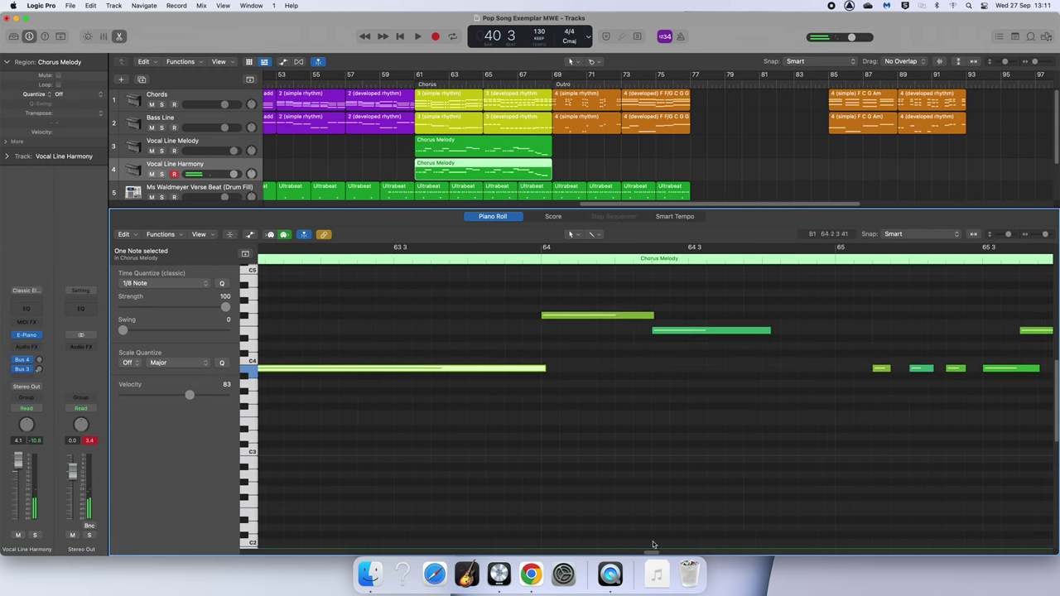
Lower the clashing F#4 harmony note by one semitone
click(557, 316)
drag(557, 317, 557, 325)
click(628, 359)
click(667, 330)
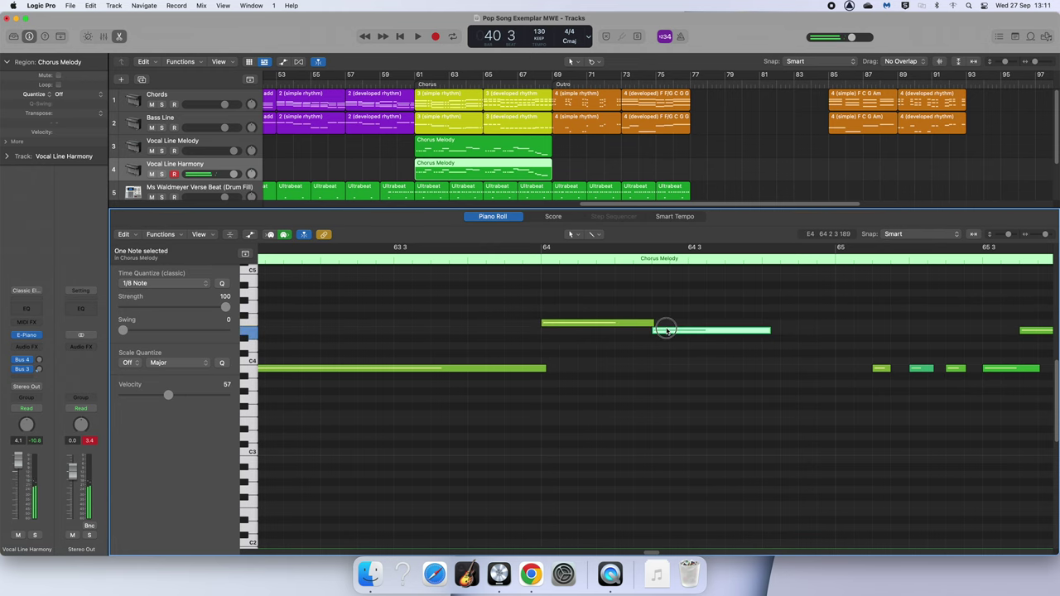
Audition bars 65–66 and lower the clashing upper note one semitone
scroll(650, 553, right, 5)
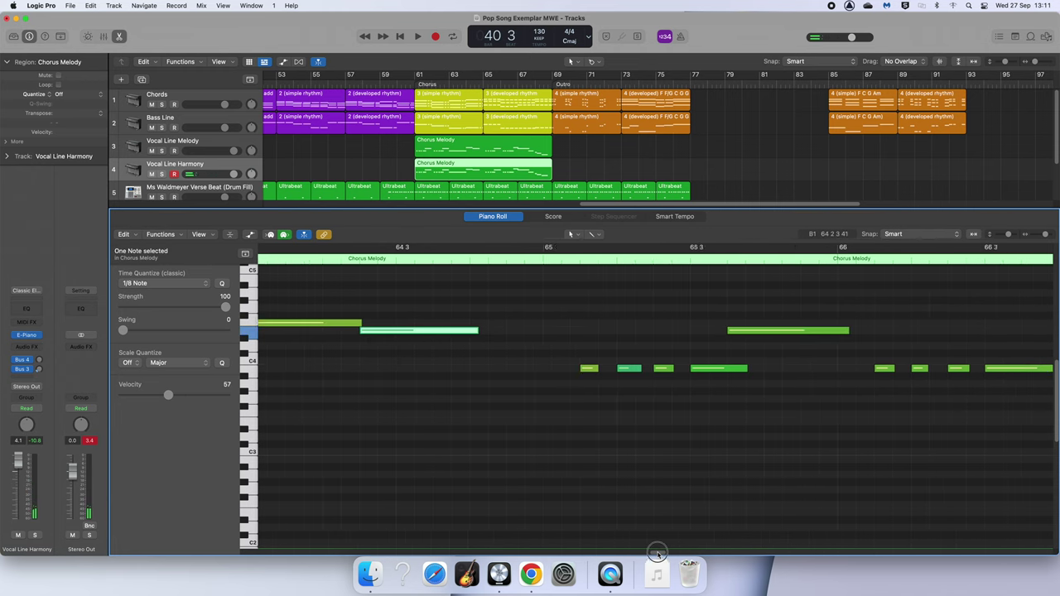
click(411, 369)
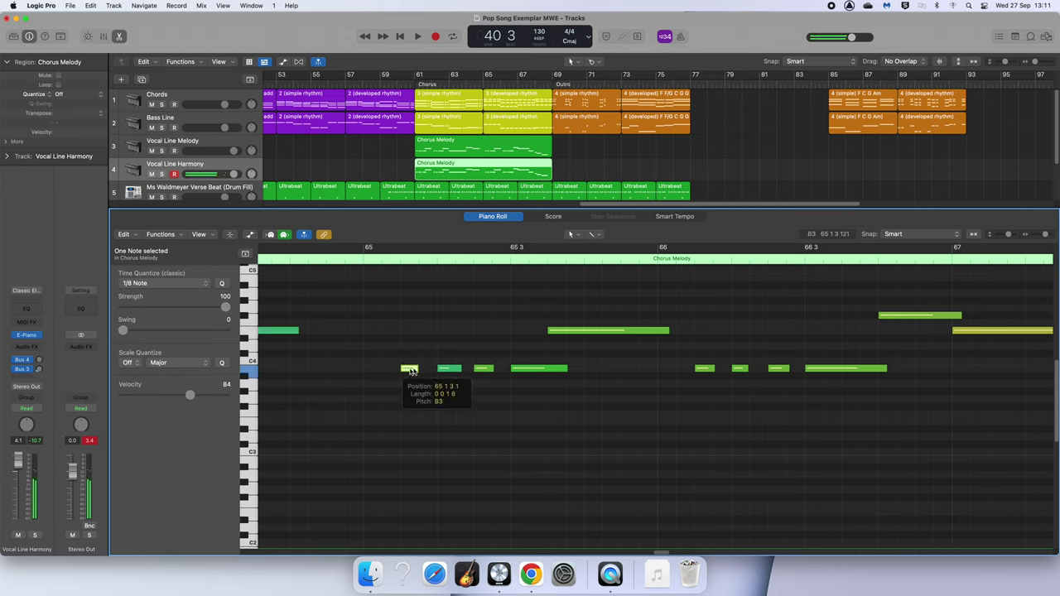
click(530, 368)
click(579, 332)
click(708, 367)
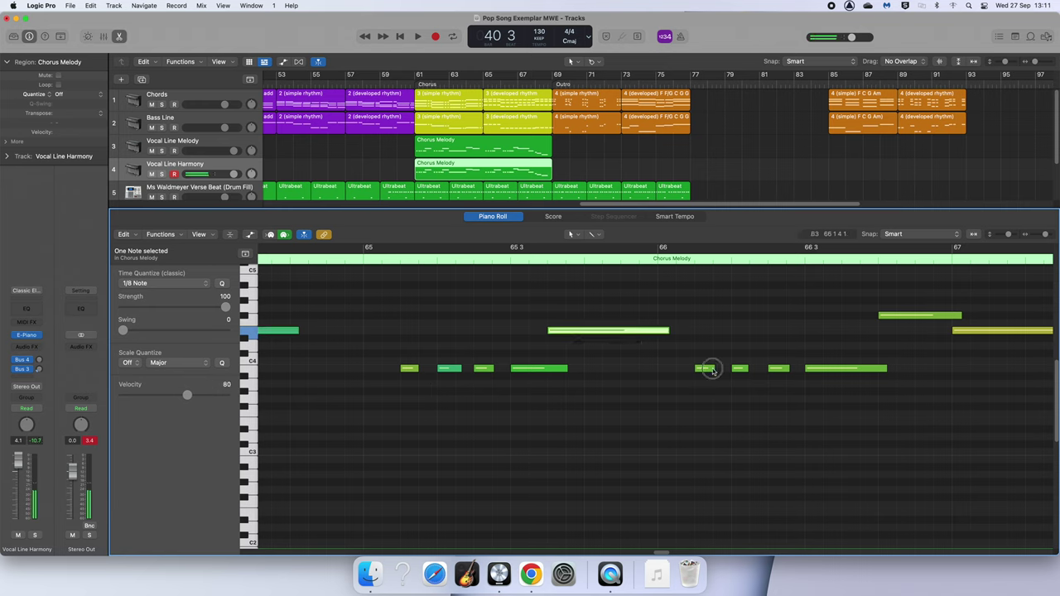
drag(888, 317, 889, 324)
click(908, 403)
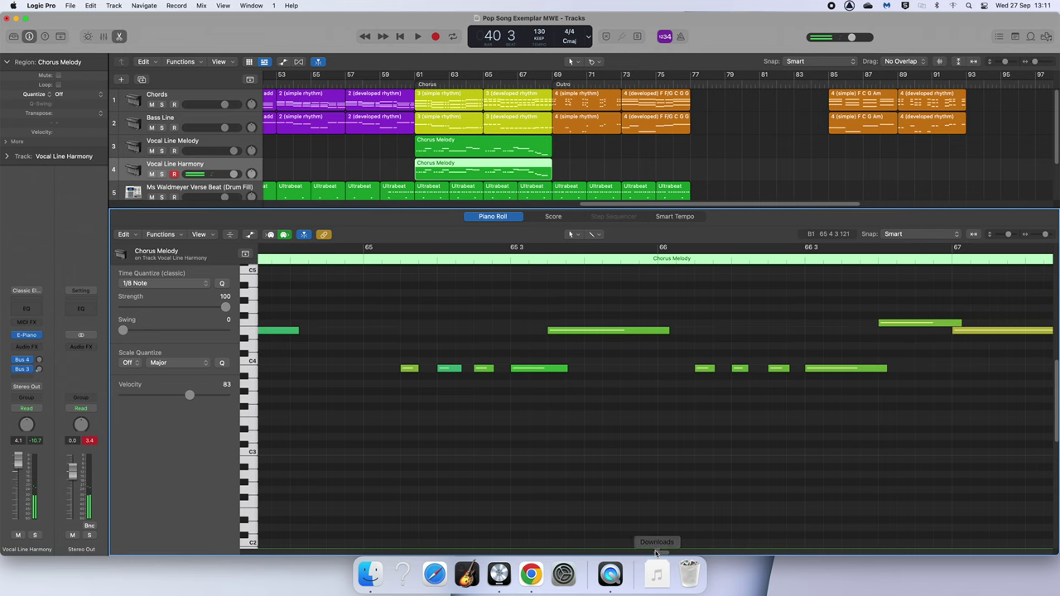
drag(663, 553, 676, 552)
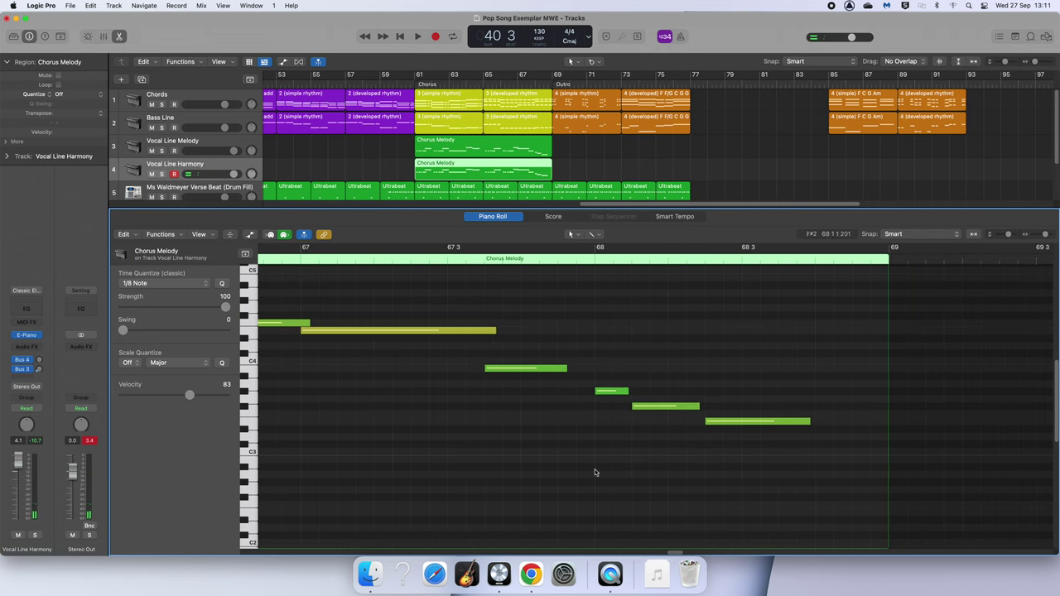
Lower the G#3 note in bar 68 to G3 and return to bar 61
click(513, 369)
click(610, 392)
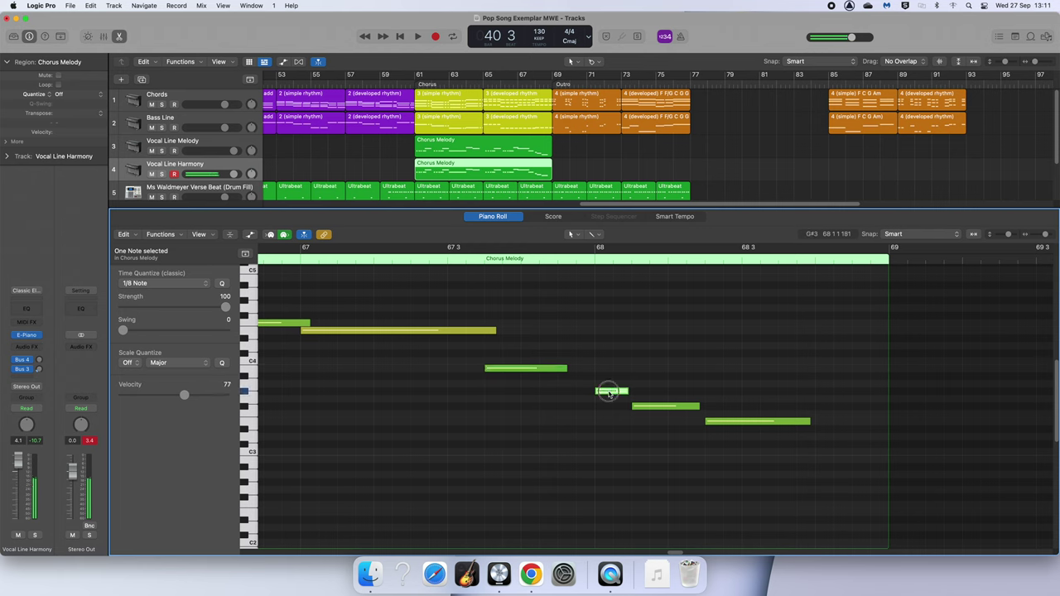
drag(609, 395, 723, 423)
click(668, 407)
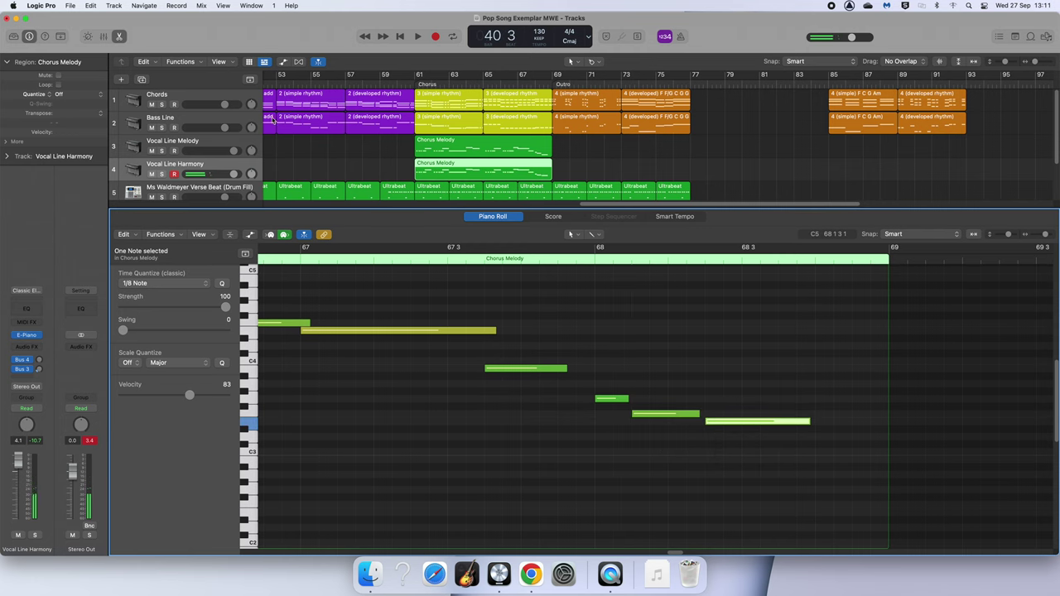
click(412, 83)
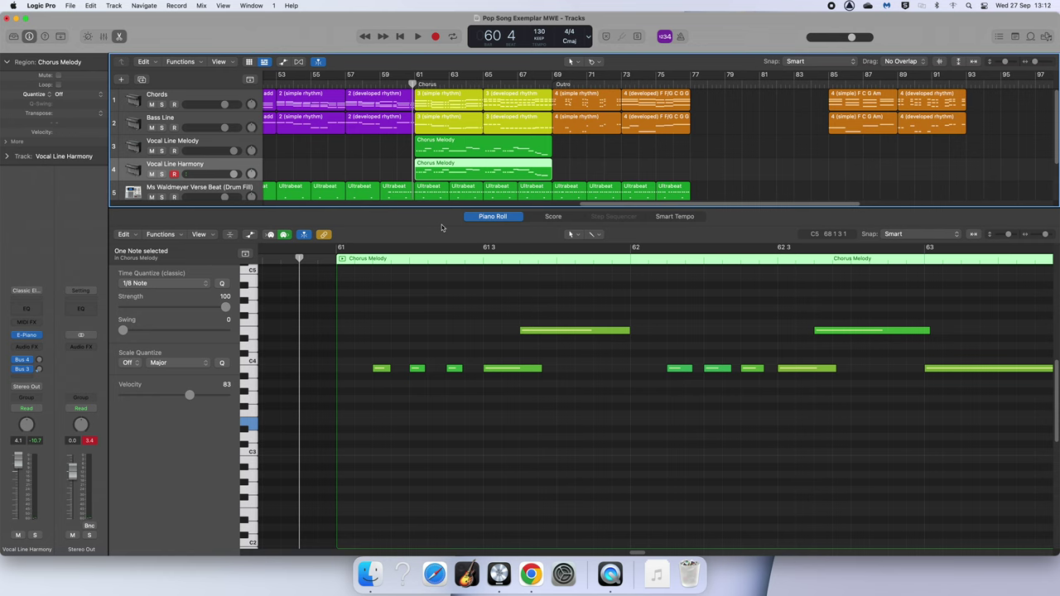
Play back the corrected harmony, then select the first high note in bar 61
key(space)
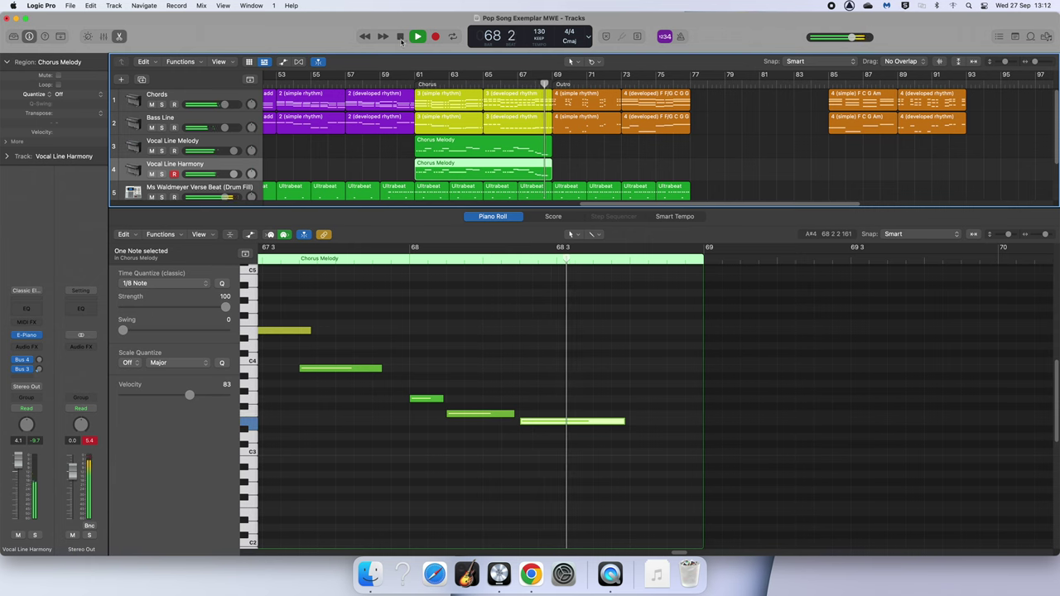
key(space)
click(488, 335)
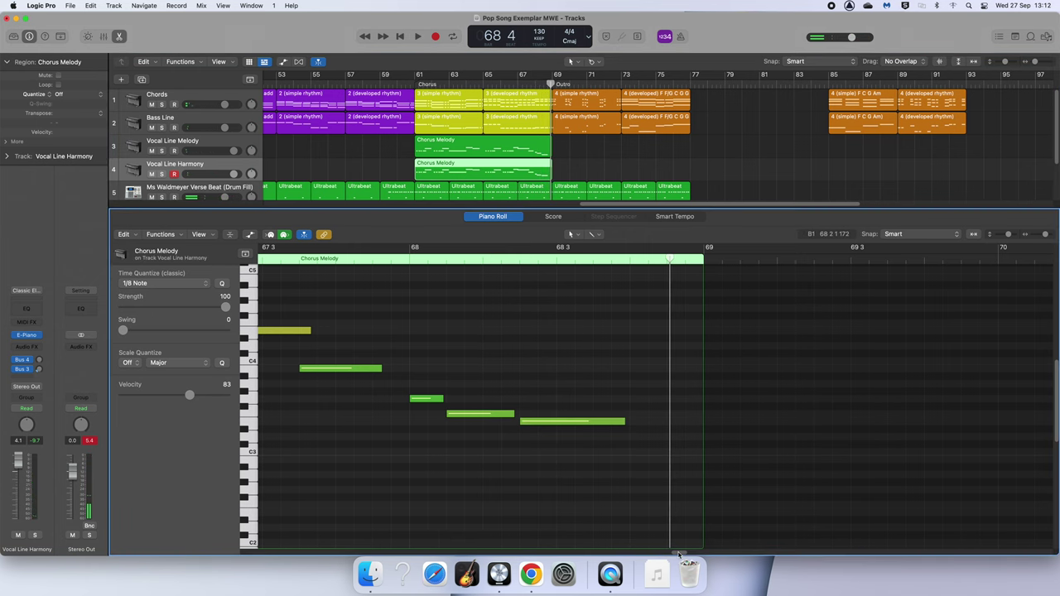
drag(677, 553, 600, 429)
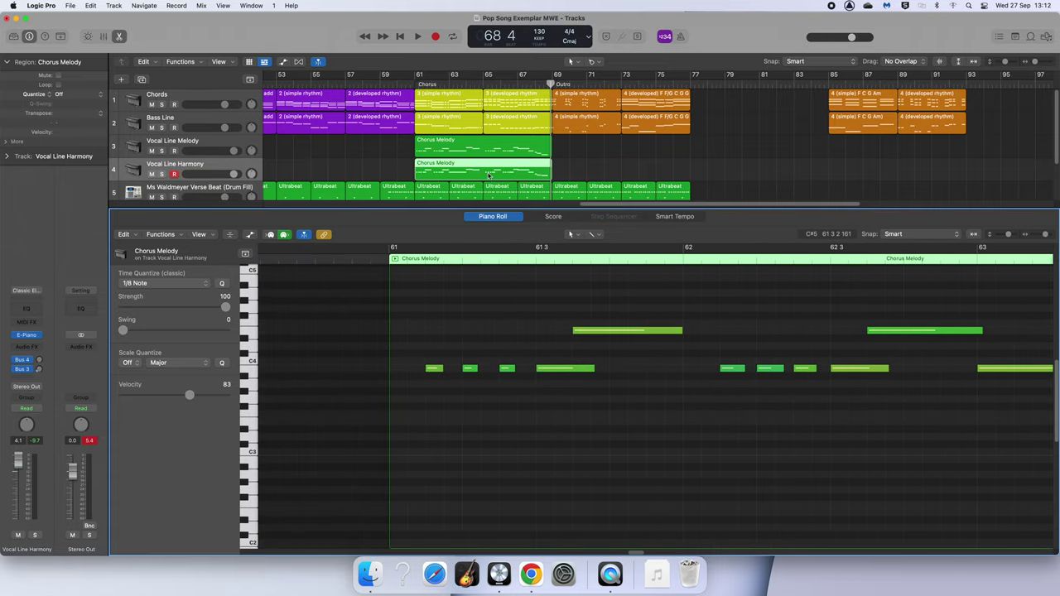
click(592, 331)
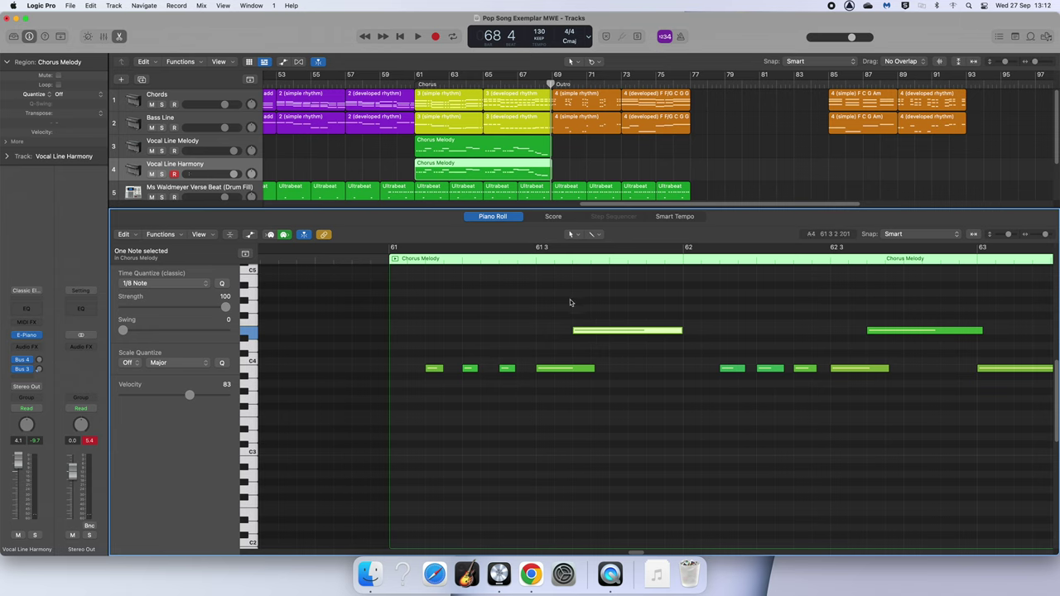
Audition the three chord notes under bar 61, then reselect the harmony region
click(443, 107)
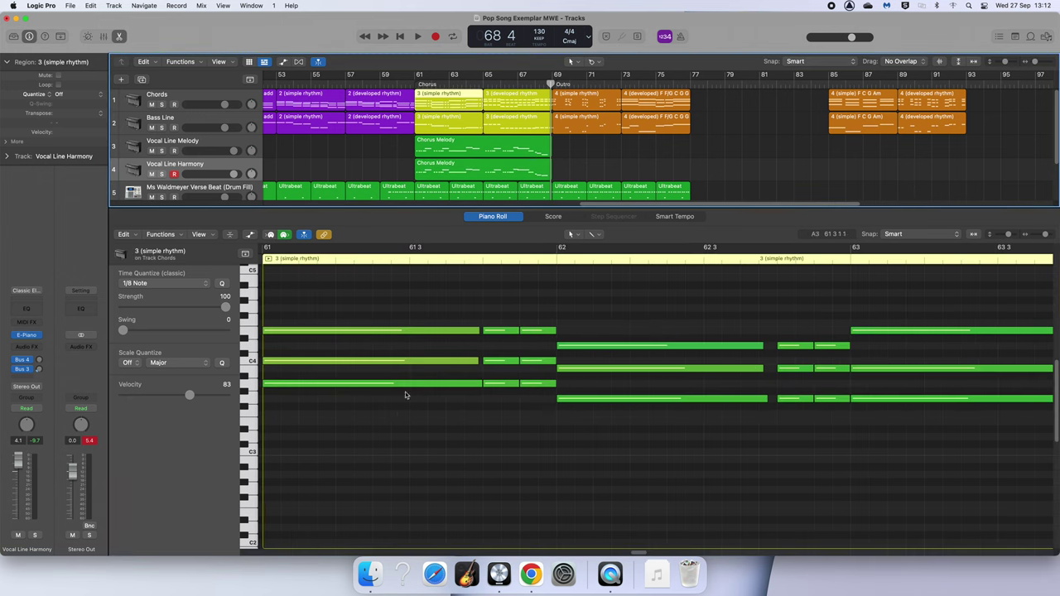
click(278, 383)
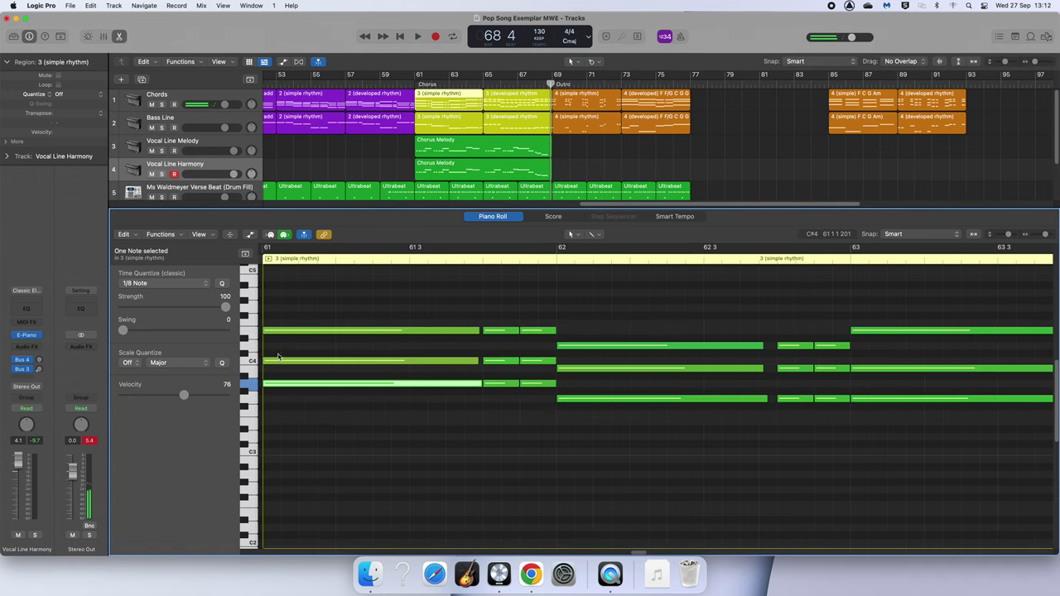
click(275, 361)
click(275, 331)
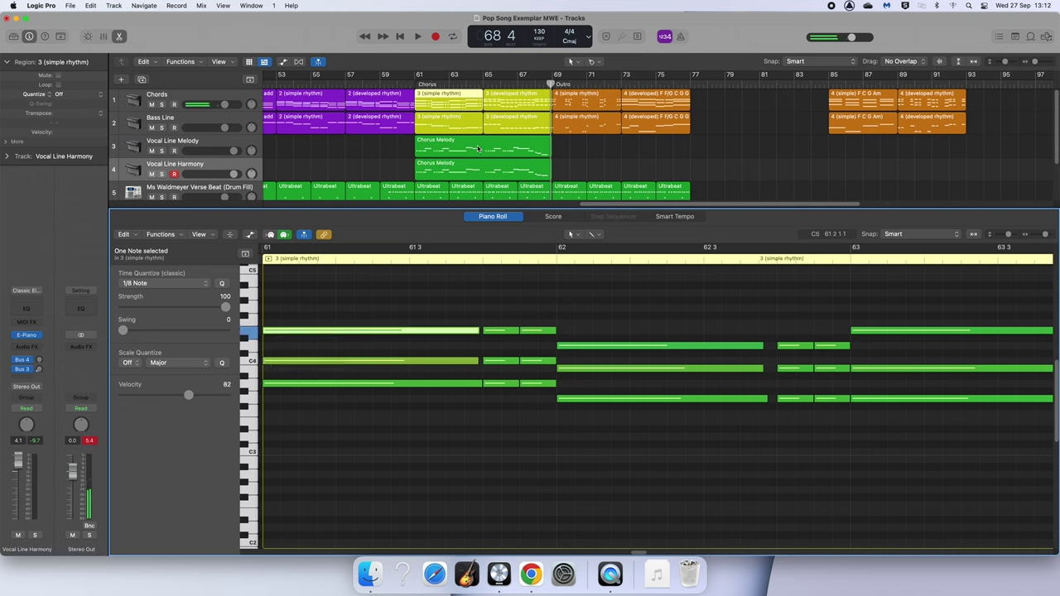
click(426, 172)
Drag the E4 harmony notes in bar 61 and at 62 3 down to C4
click(404, 370)
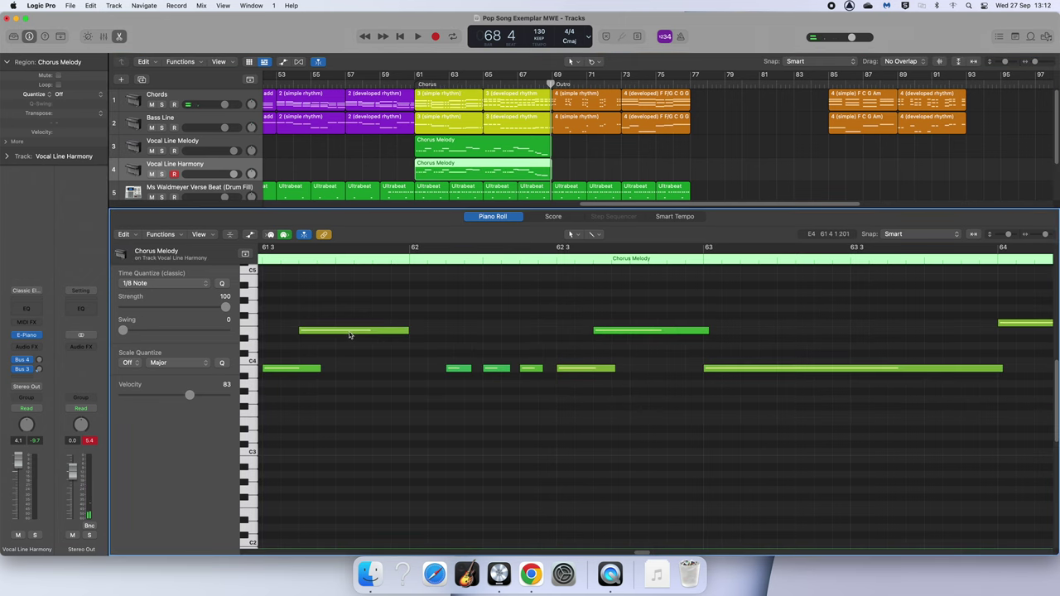
click(347, 332)
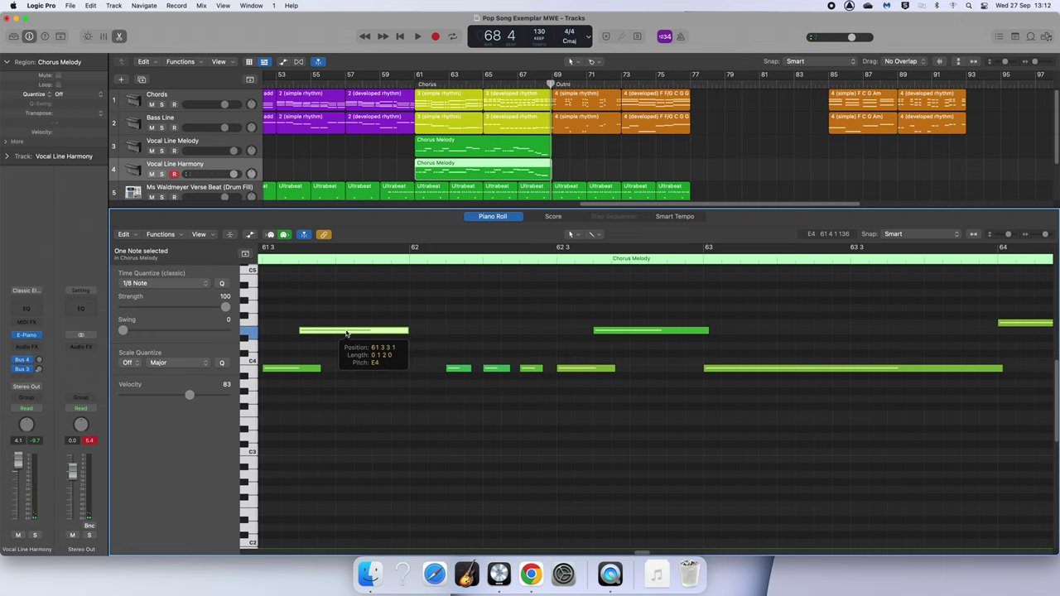
drag(347, 332, 347, 361)
click(369, 324)
drag(615, 334, 615, 362)
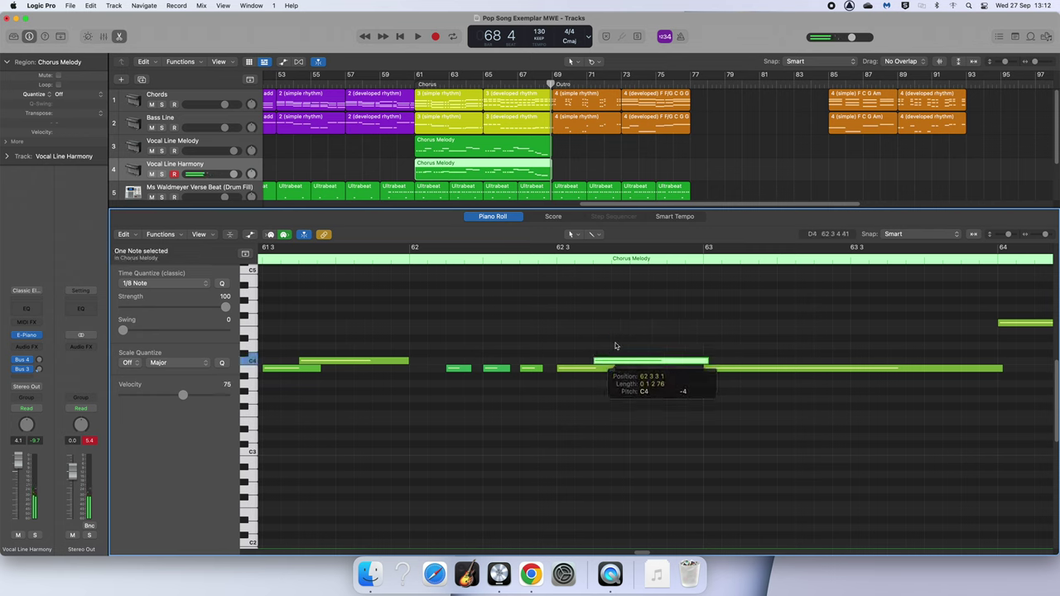
click(579, 298)
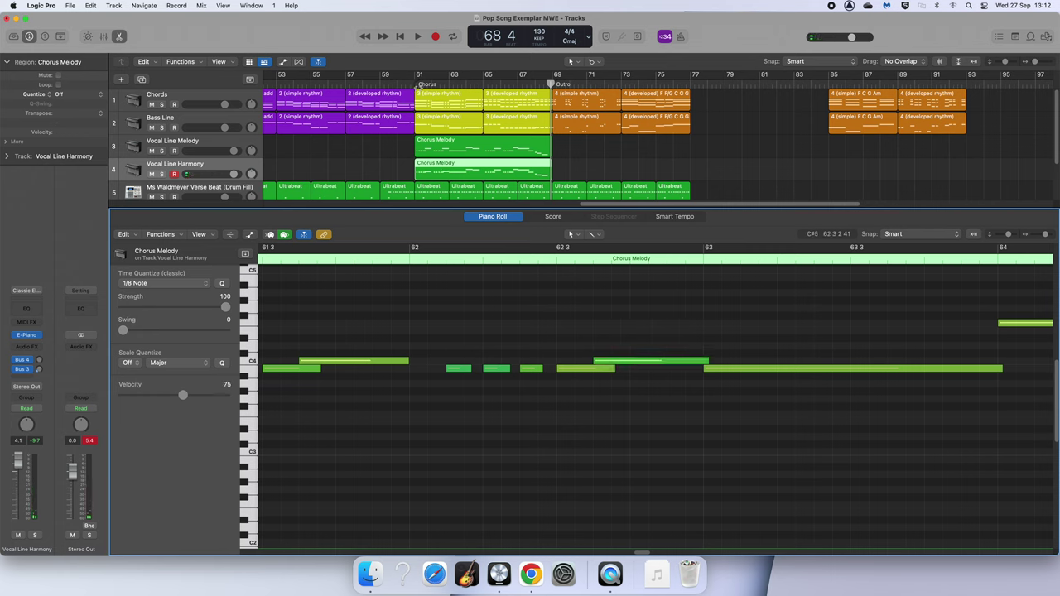
Play the corrected harmony back from just before bar 61
click(418, 84)
key(space)
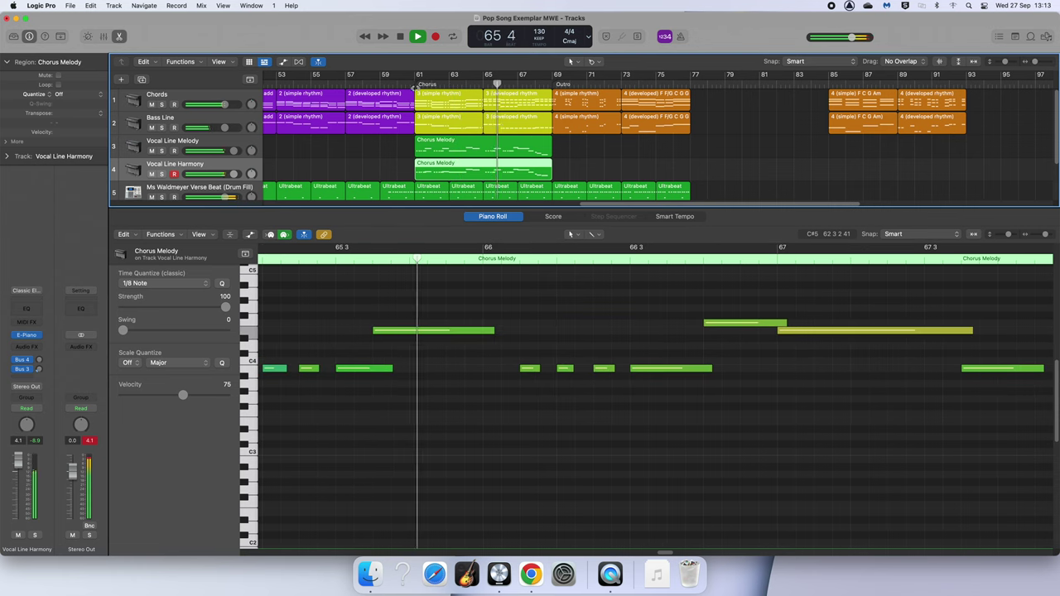
key(space)
Drop the high harmony notes at 65 3 and 66 3 below C4, settling the second on A3
drag(389, 335, 393, 387)
click(453, 313)
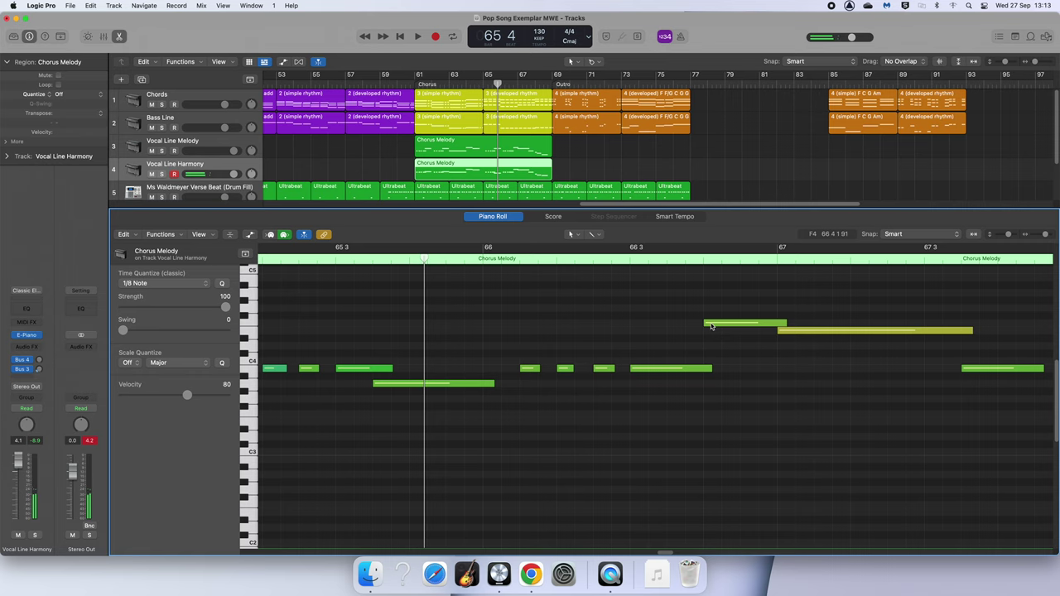
drag(710, 325, 712, 384)
click(801, 313)
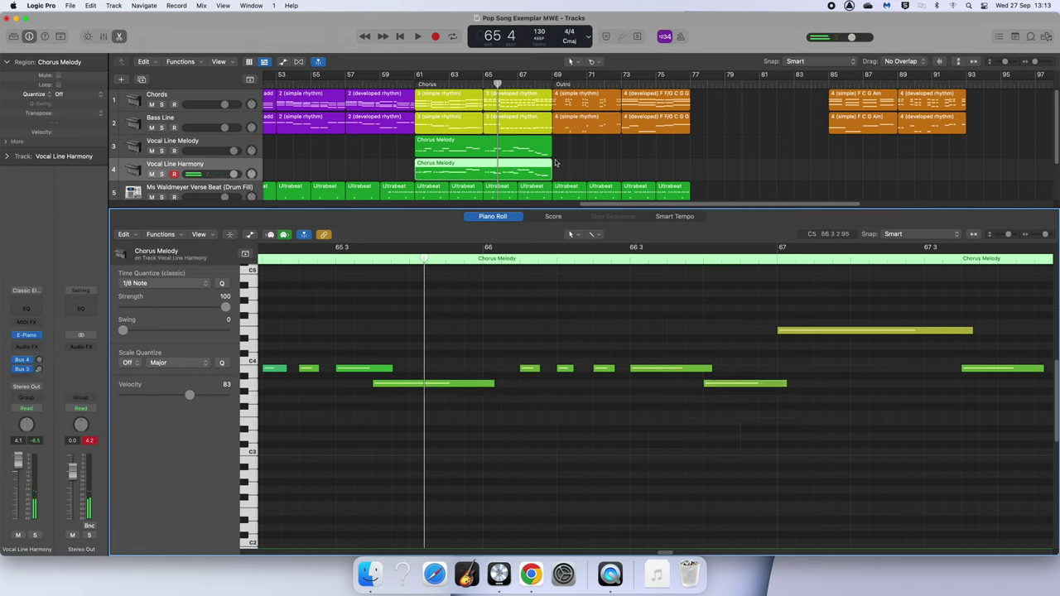
Replay from bar 64 4 to check the revised bars 65–66
click(486, 82)
key(space)
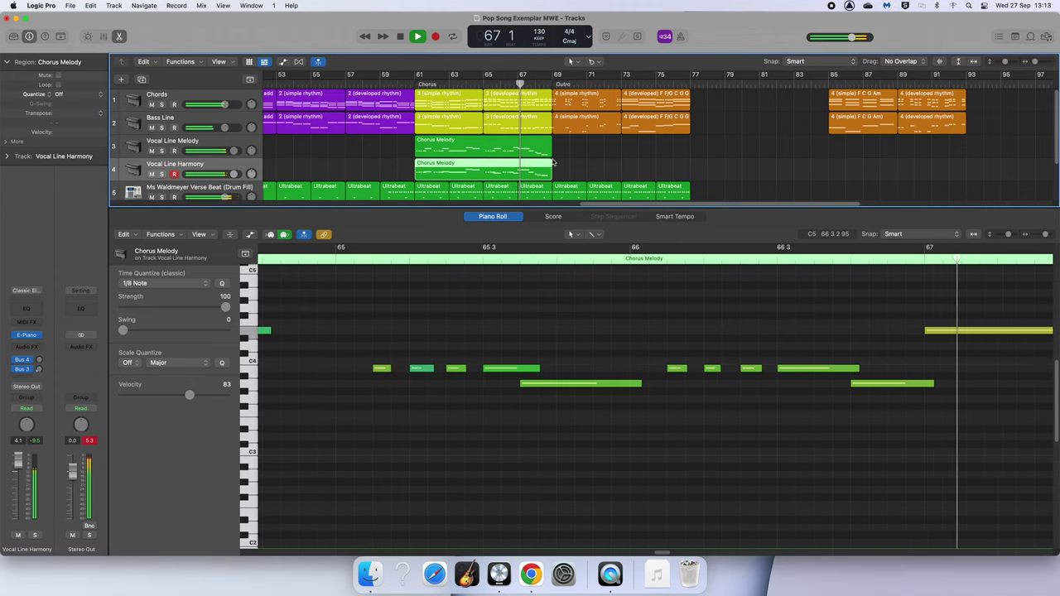
key(space)
click(319, 331)
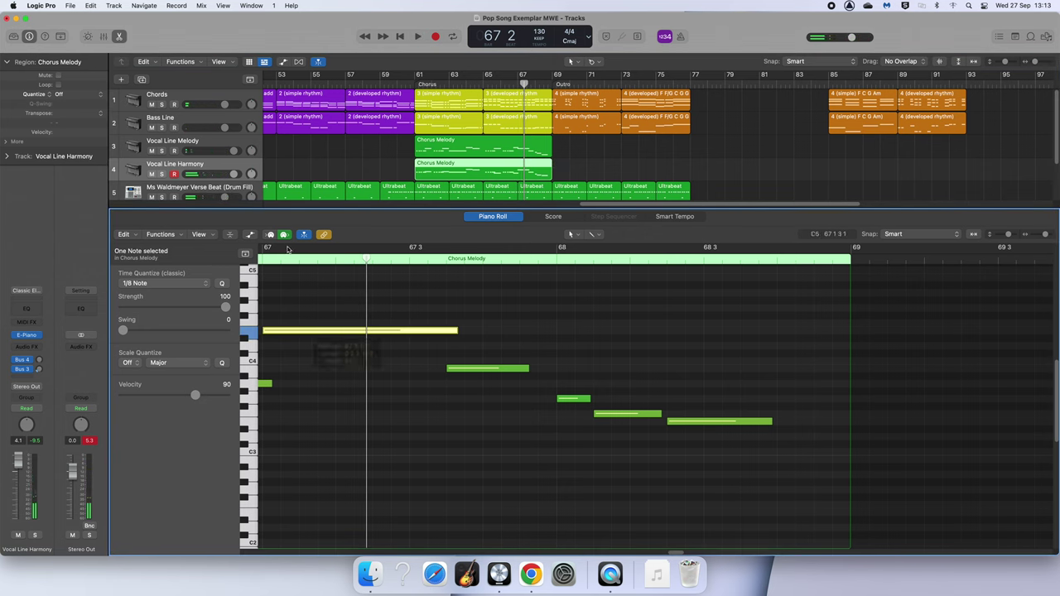
Audition the chord notes E3, G3 and C4 under bar 67 in the Chords '3 (developed rhythm)' region
click(536, 101)
click(354, 319)
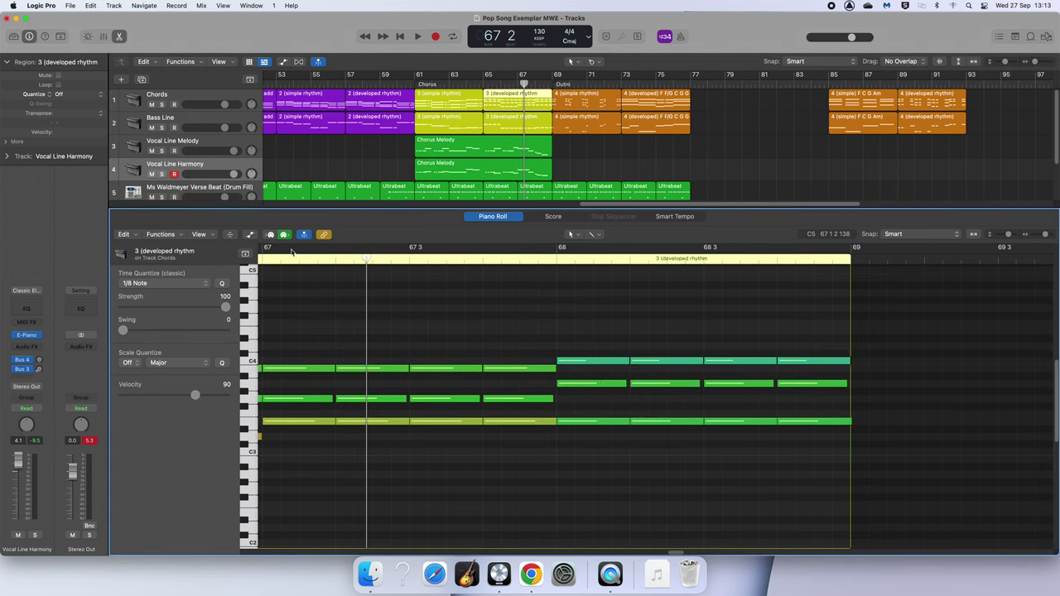
click(281, 420)
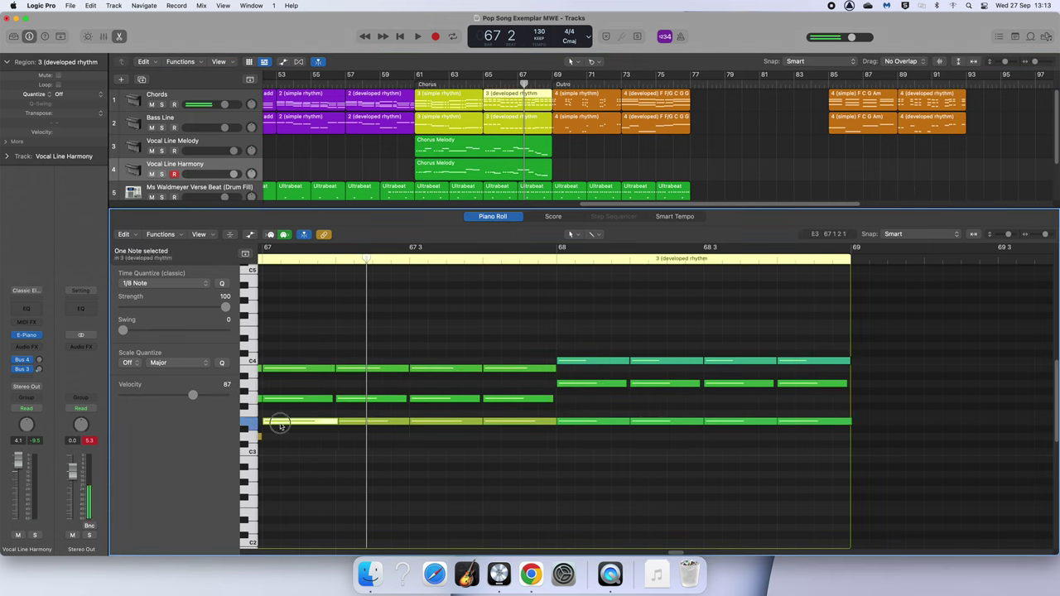
click(278, 398)
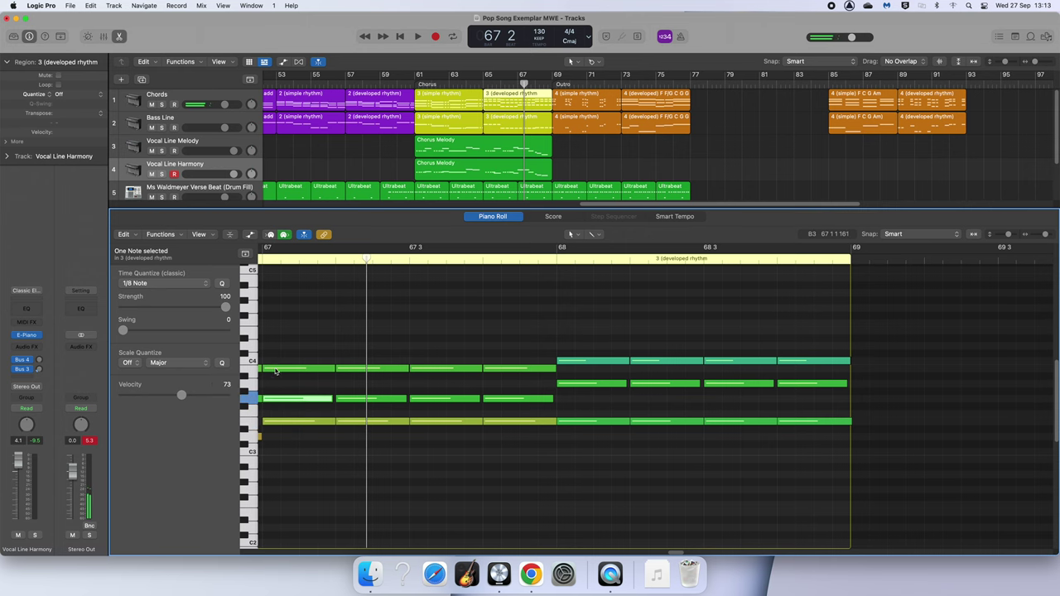
click(278, 368)
Back in Chorus Melody, lower the bar 67 harmony note from E4 to B3
click(505, 169)
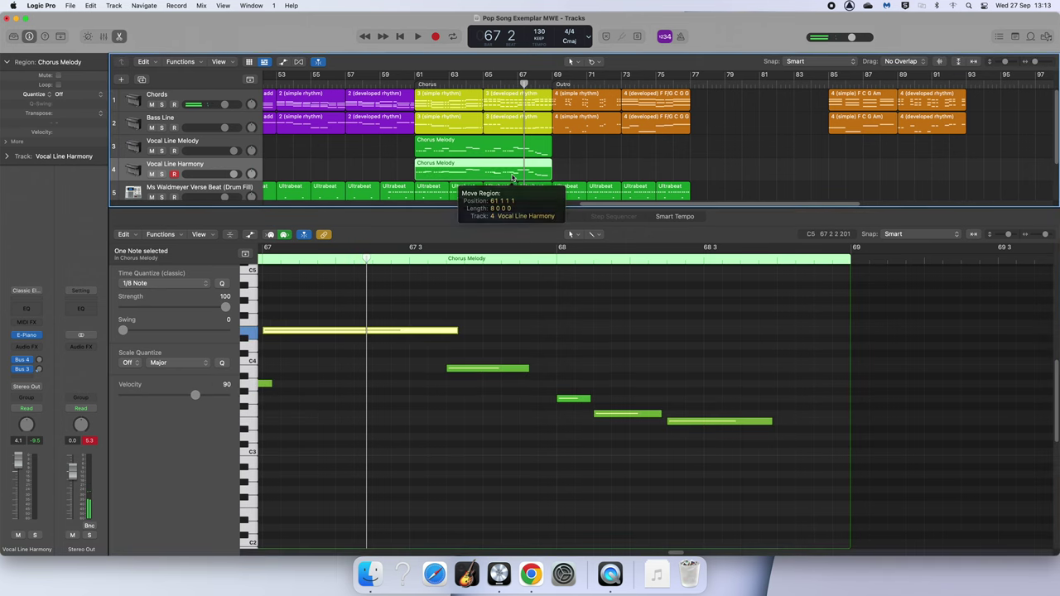
click(275, 331)
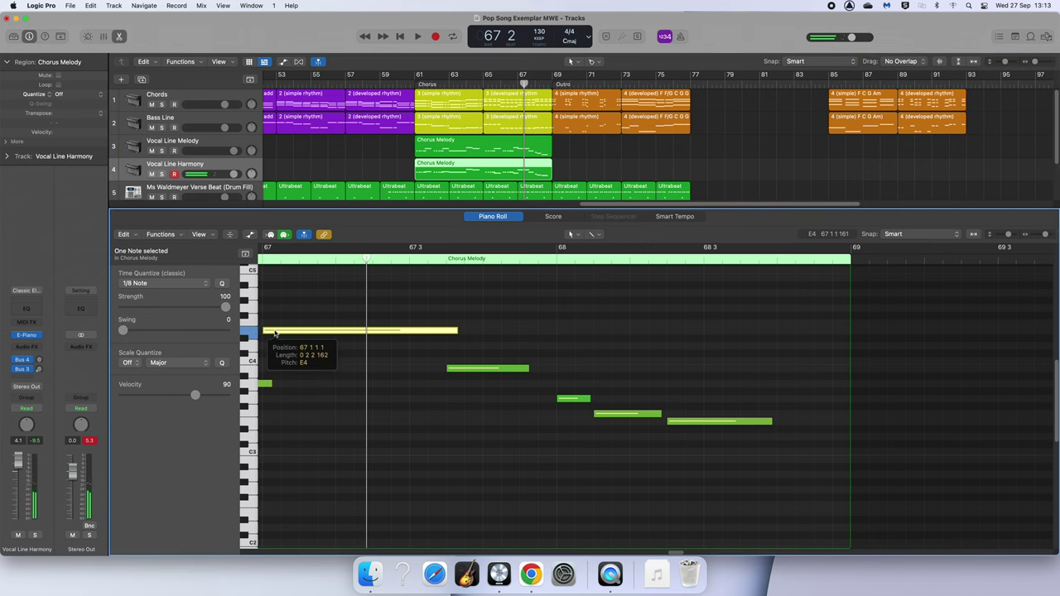
drag(276, 333, 274, 370)
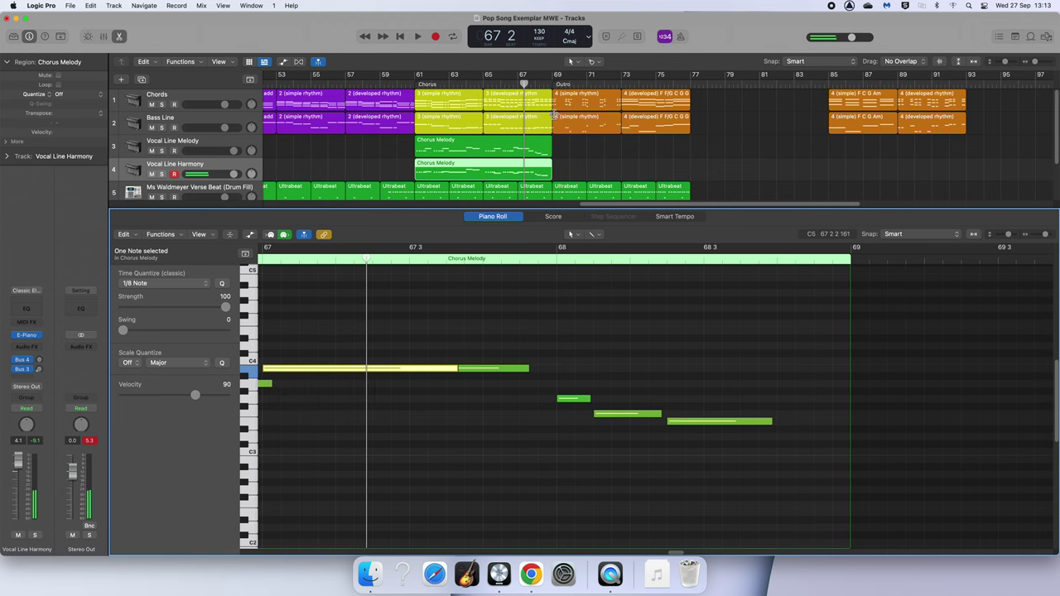
click(496, 83)
Replay from bar 65, drop the bar 67 note further to G3, and listen again
key(space)
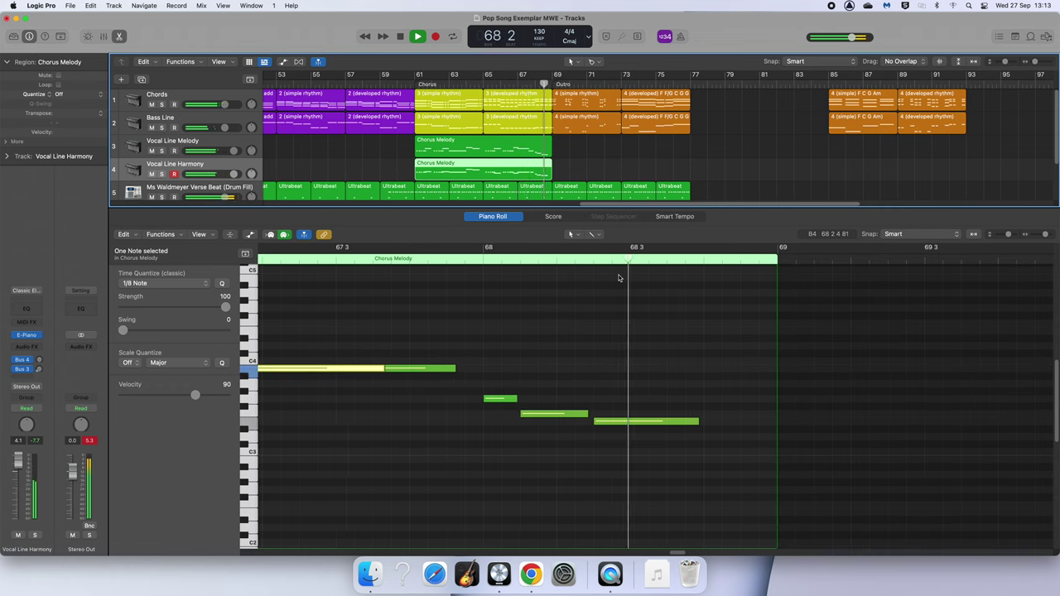
key(space)
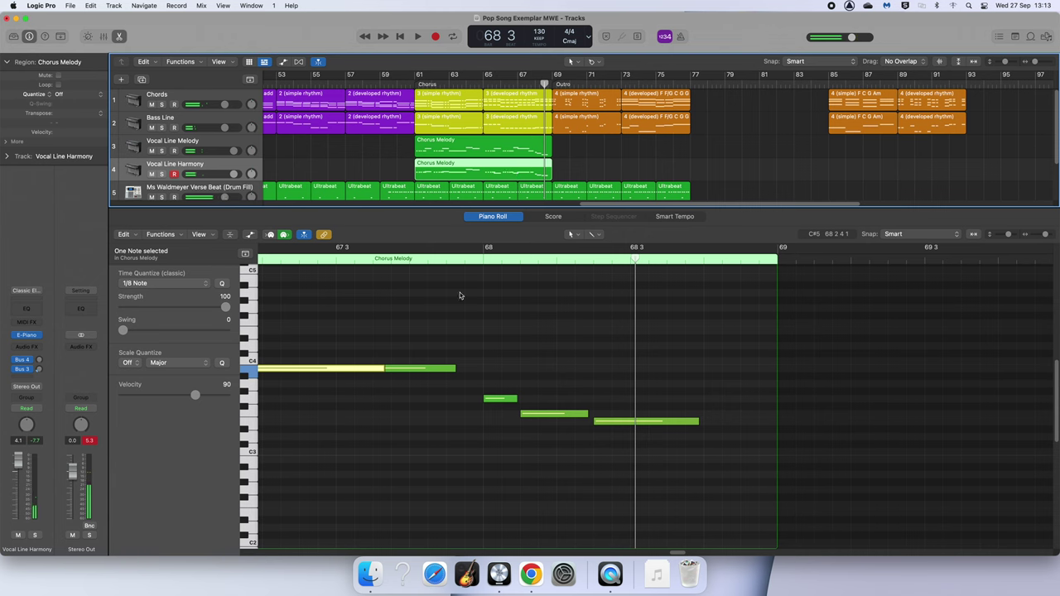
drag(292, 372, 290, 399)
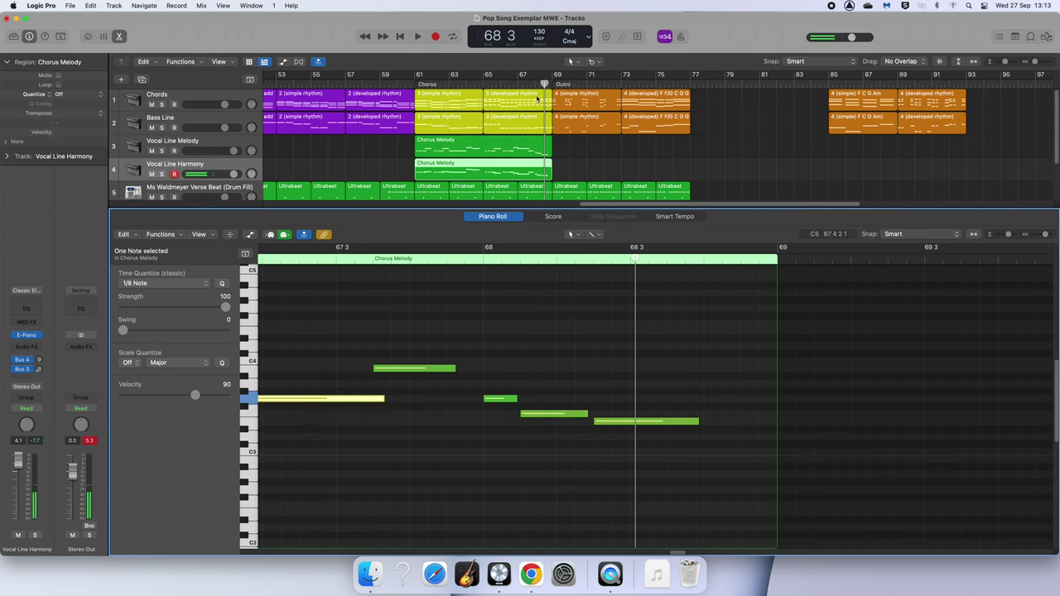
key(space)
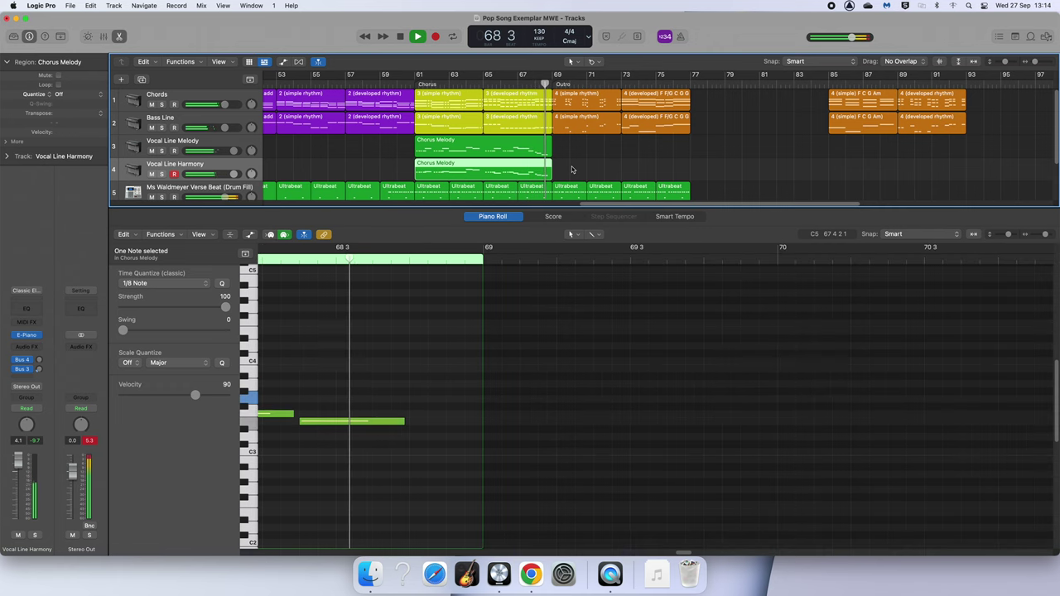
key(space)
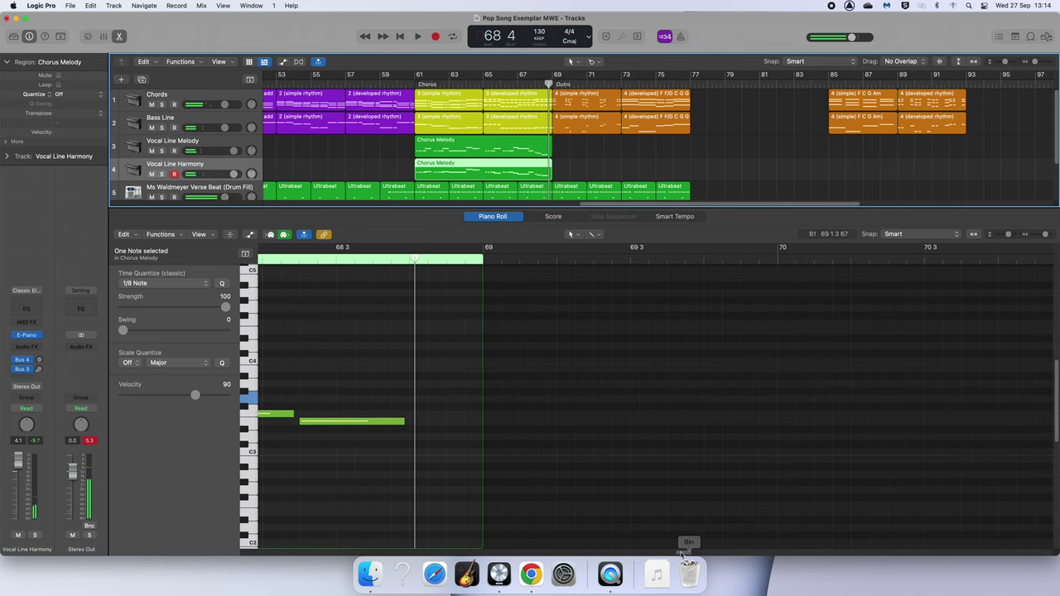
Return the playhead to bar 61 and zoom out to show harmony regions at bars 37 and 61
scroll(675, 548, left, 10)
click(528, 412)
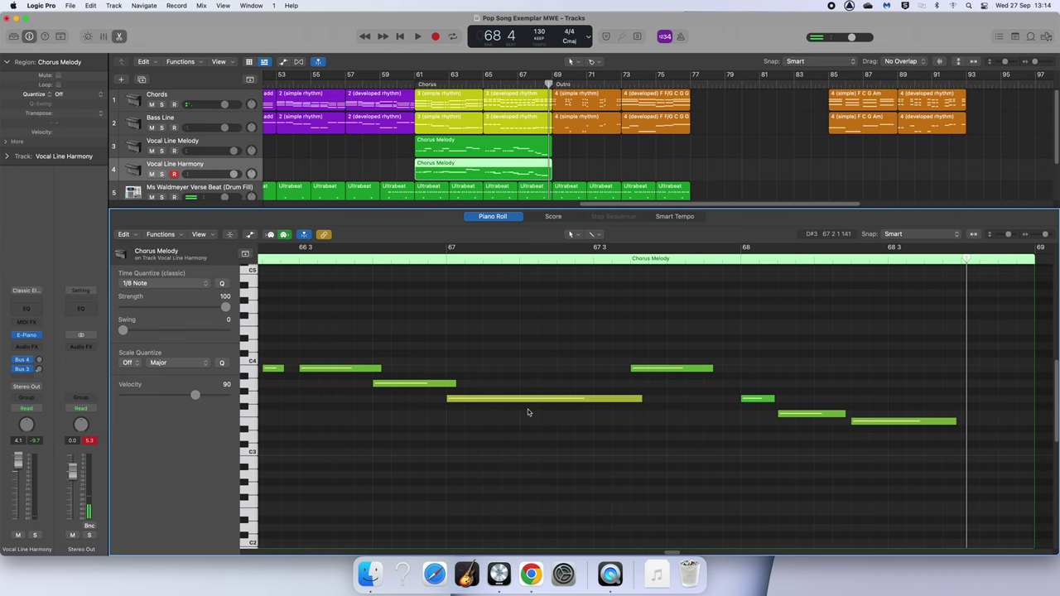
drag(547, 92, 414, 100)
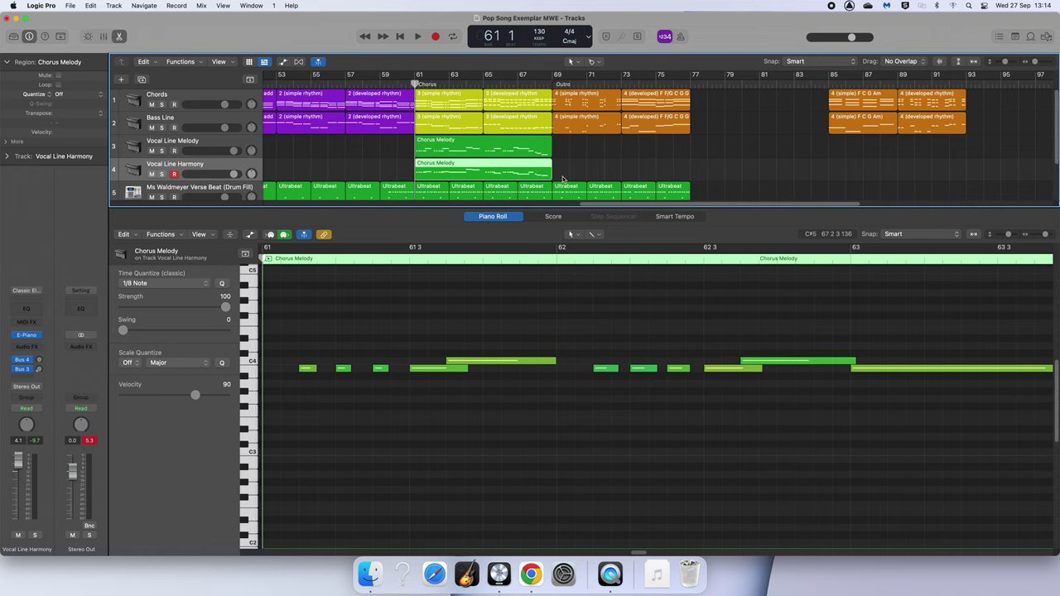
drag(1033, 63, 814, 222)
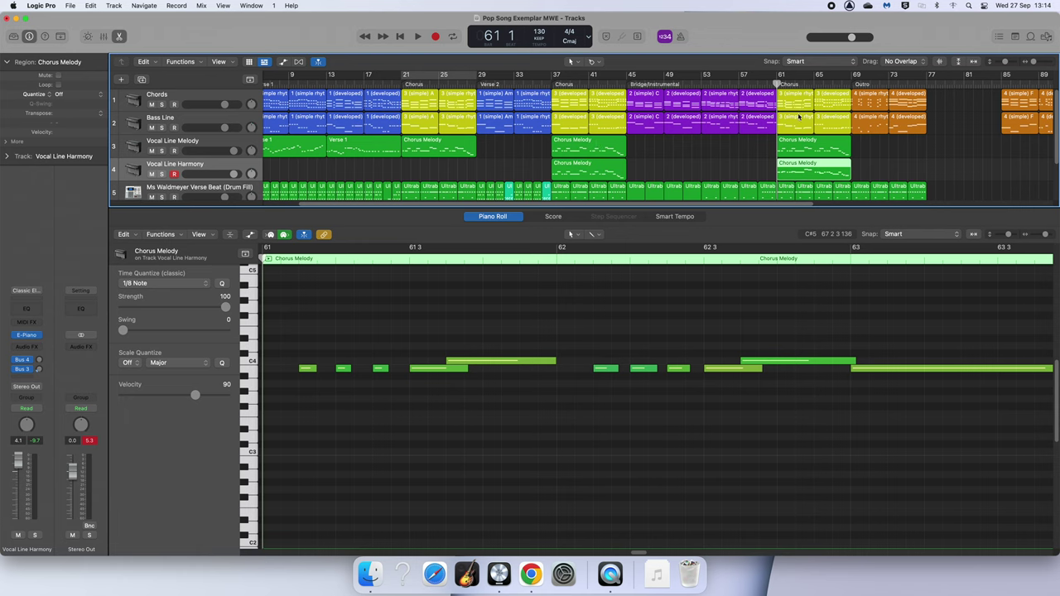
click(875, 161)
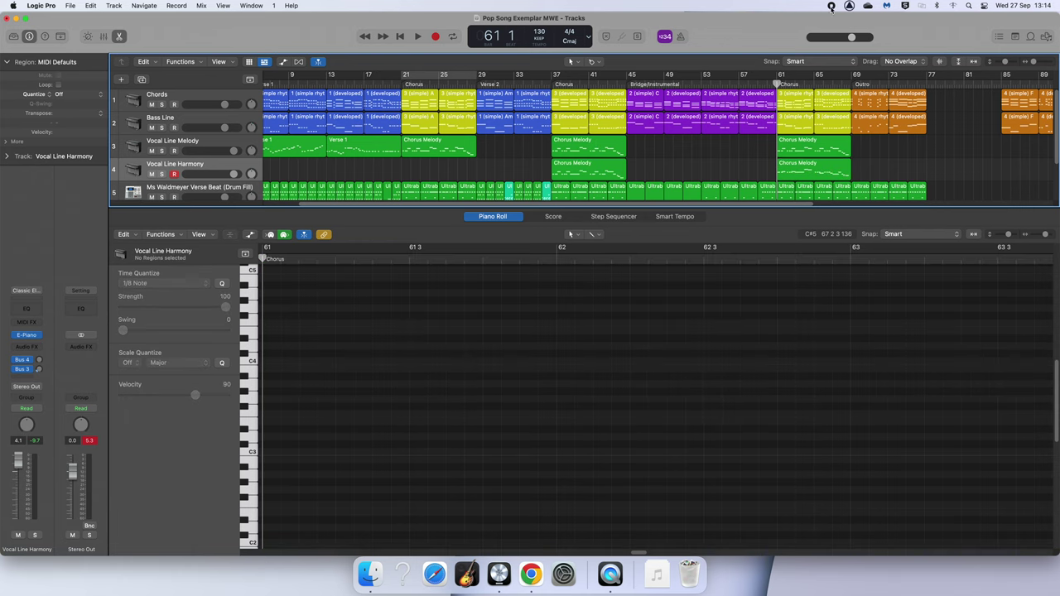